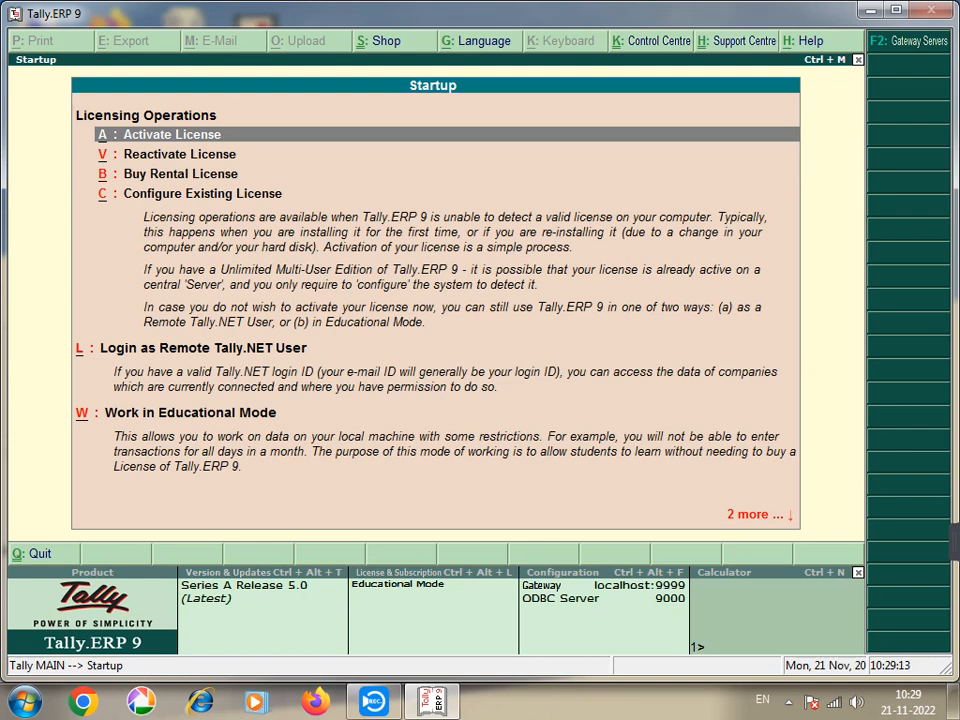
Step: Move the Startup screen selection down to the Reactivate License option
key("Down")
key("Down")
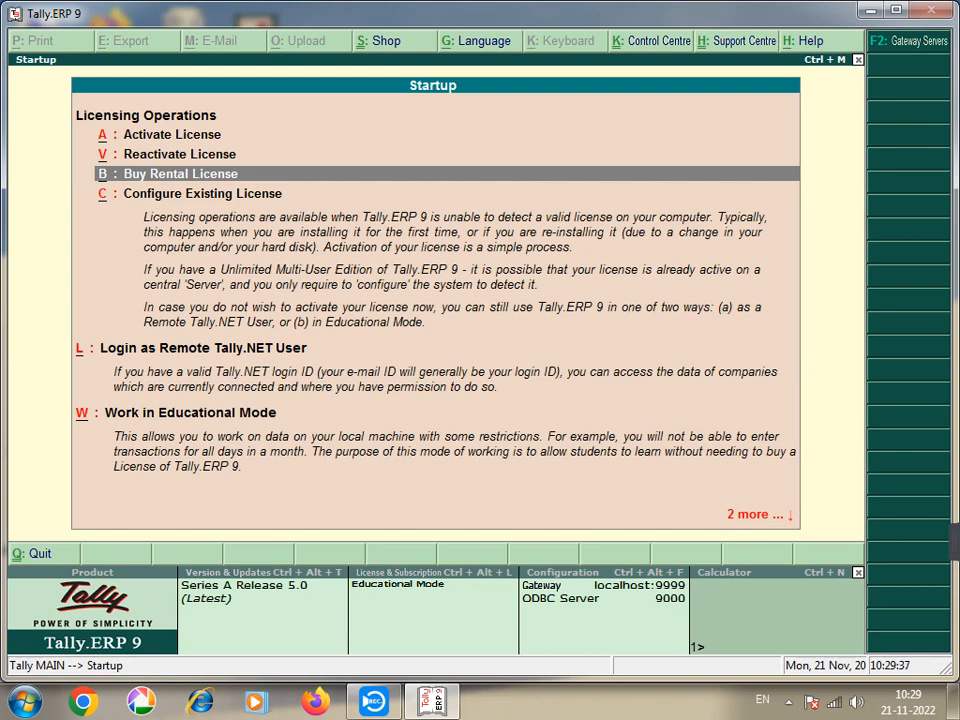
left_click(200, 193)
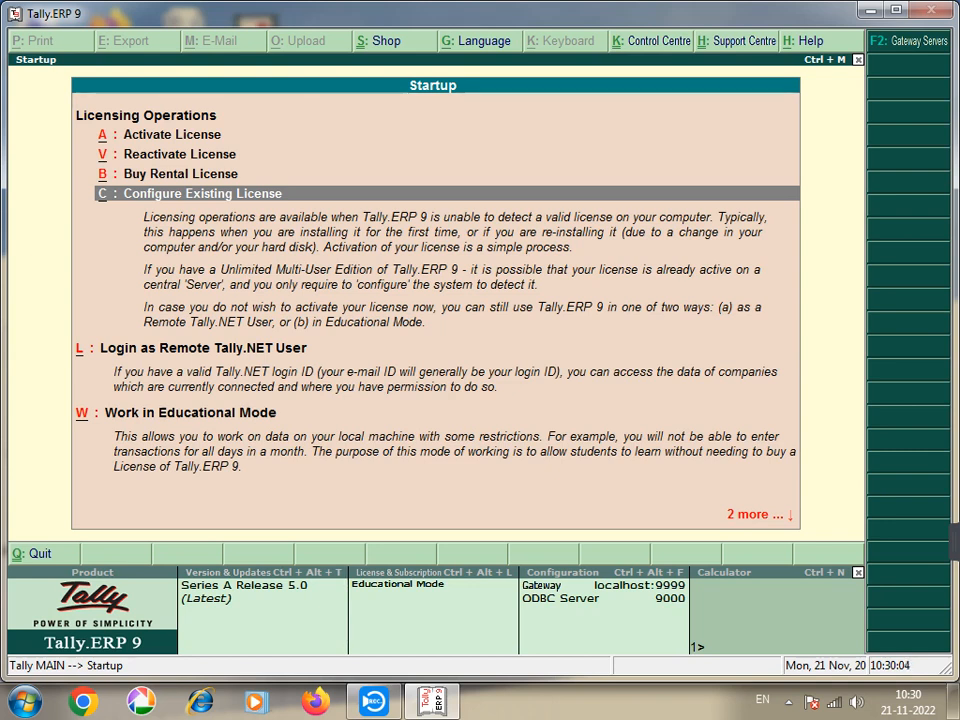
key("Down")
key("Down")
key("Up")
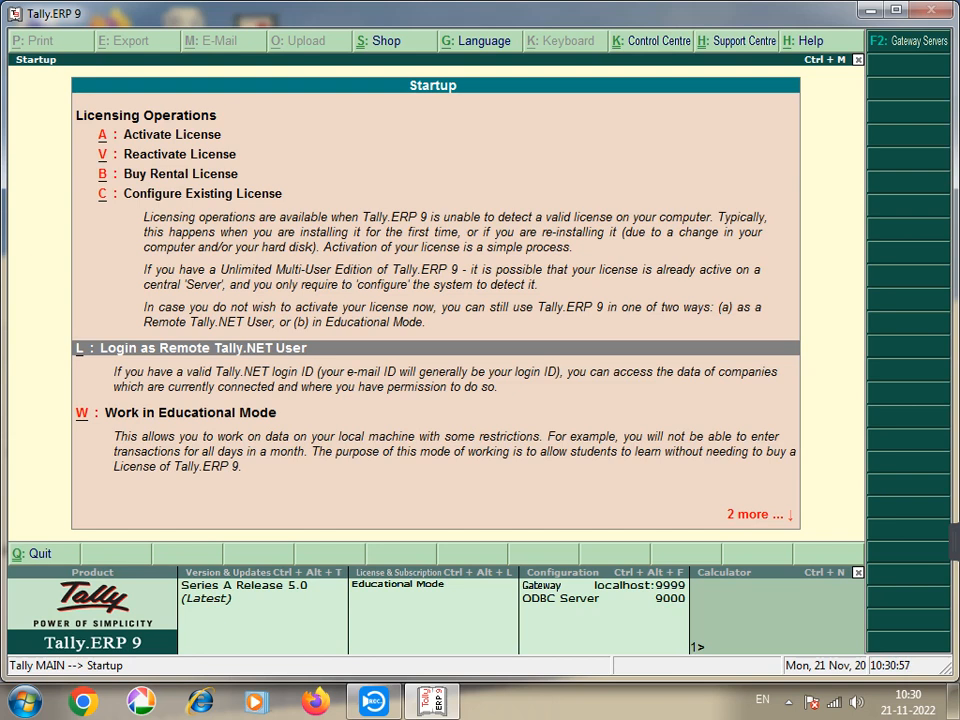
key("Down")
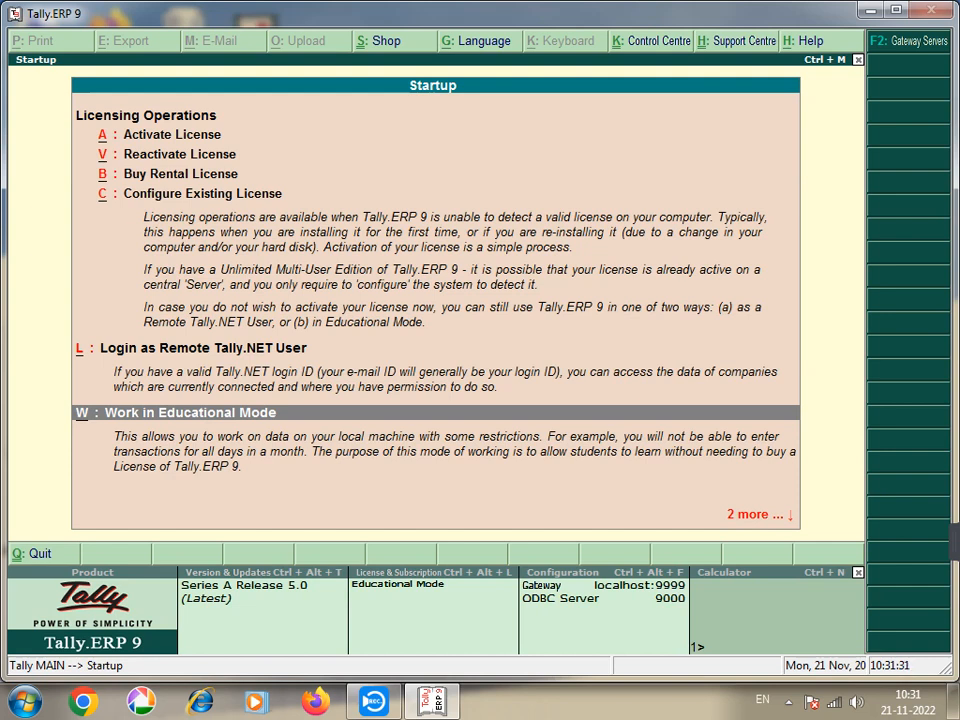
key("Up")
key("Up")
key("Up")
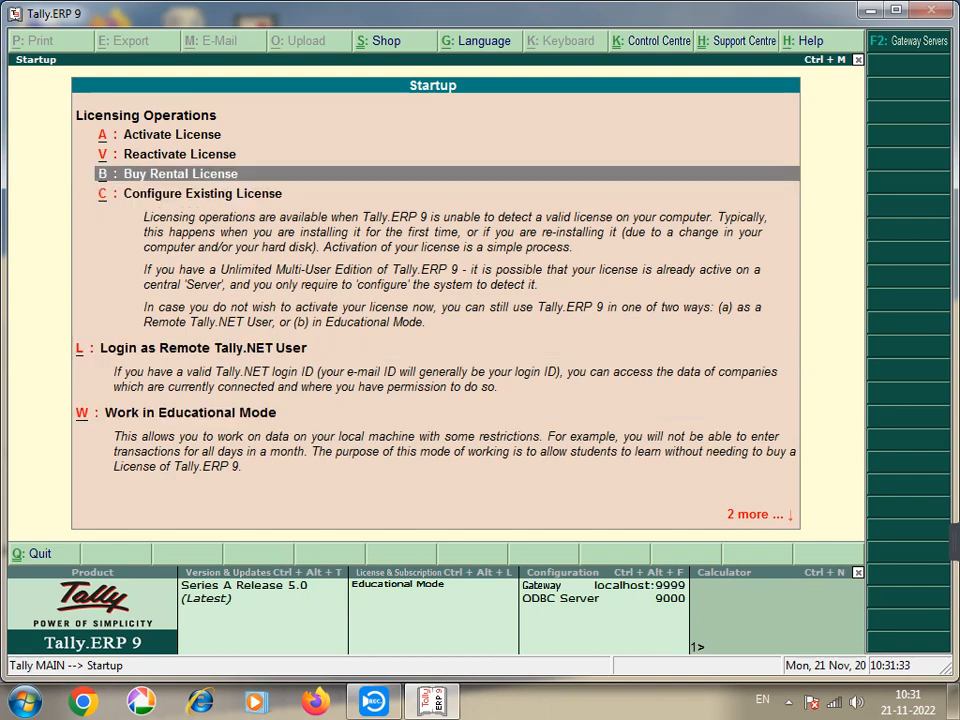
Step: Step through the licensing options to Work in Educational Mode and expand its edition choices
key("Up")
key("Up")
key("Down")
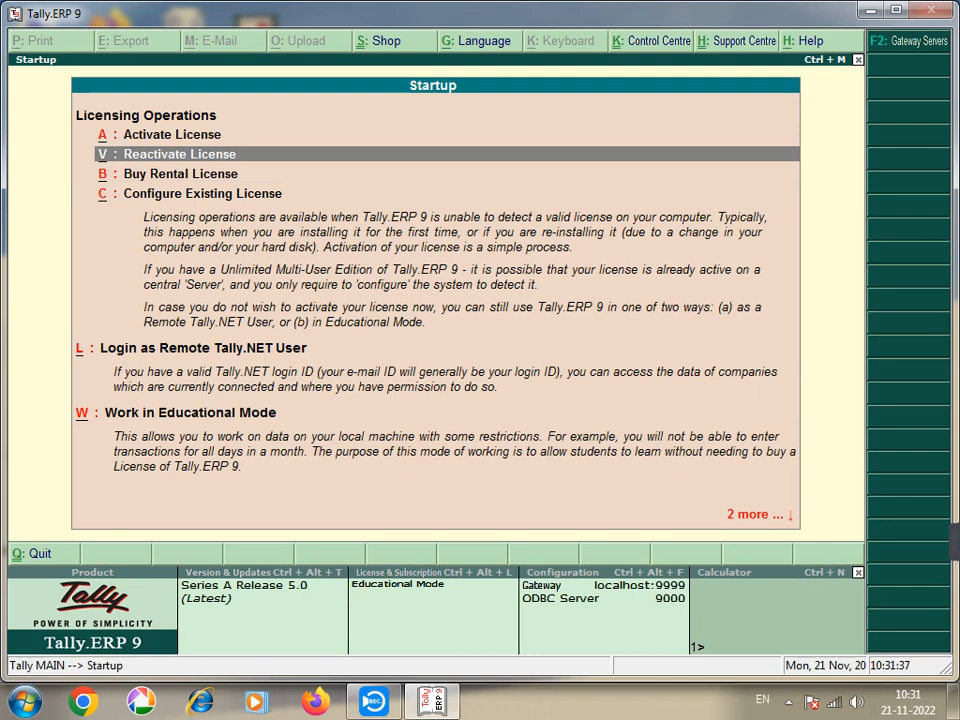
key("Up")
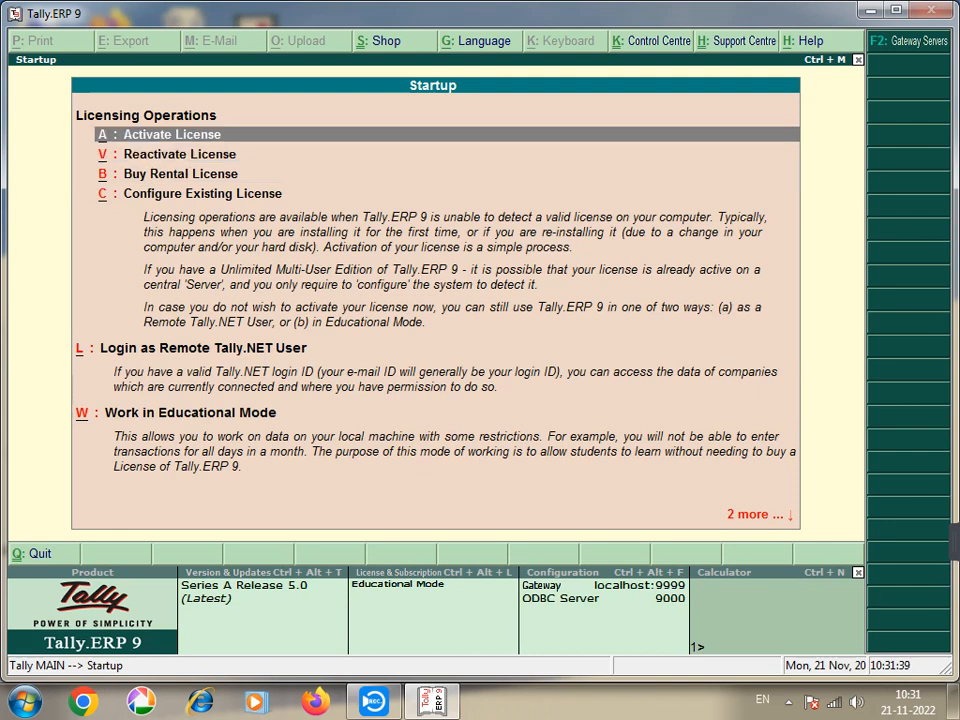
key("Down")
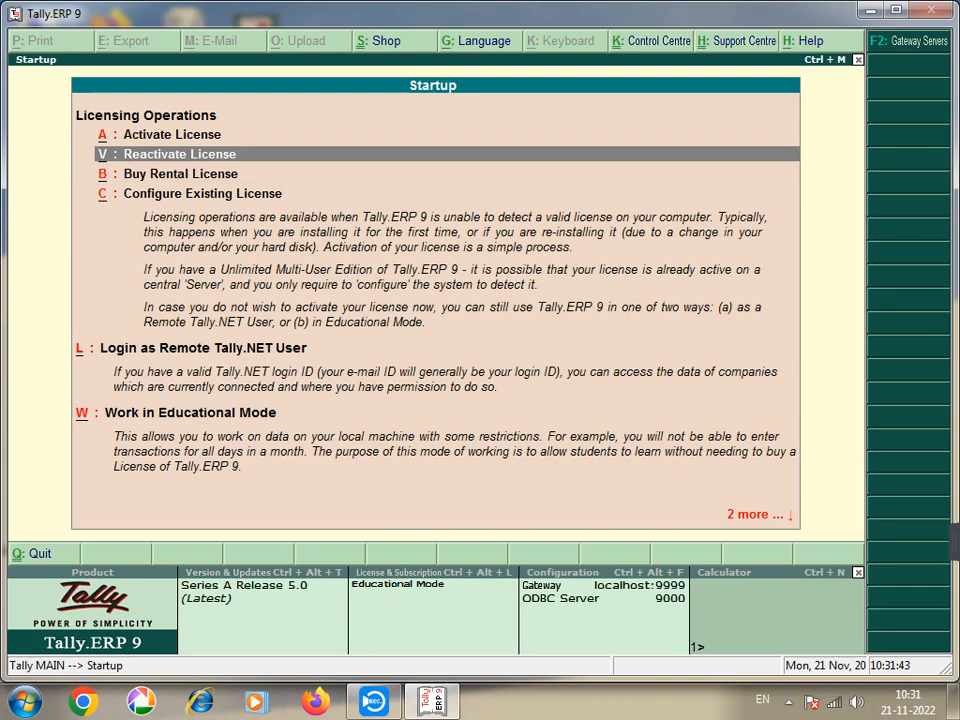
key("Down")
key("Down")
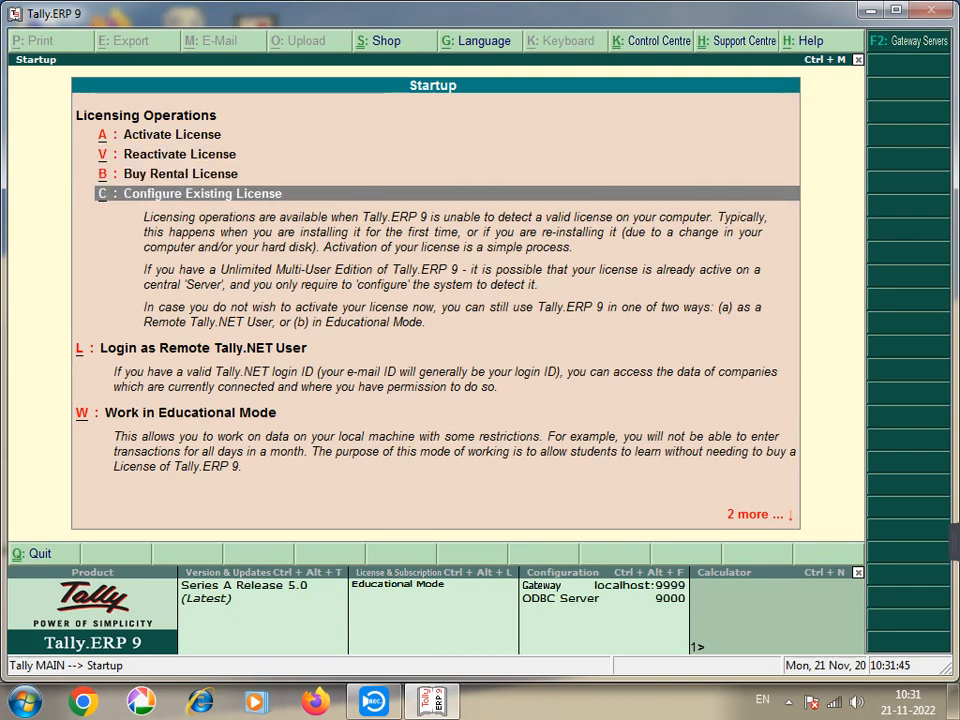
key("Down")
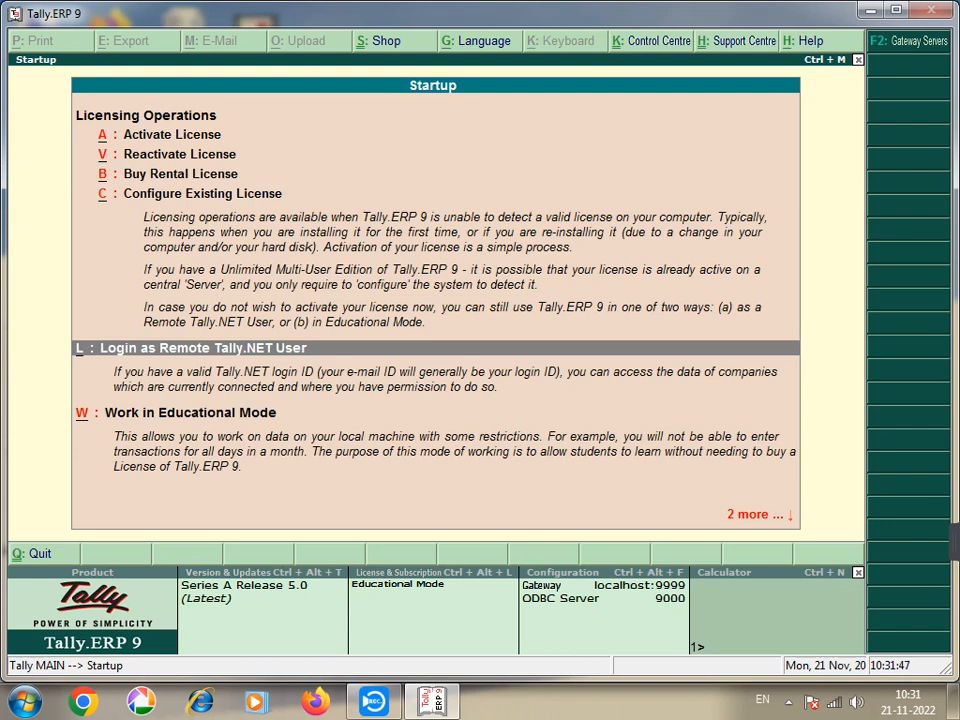
key("Down")
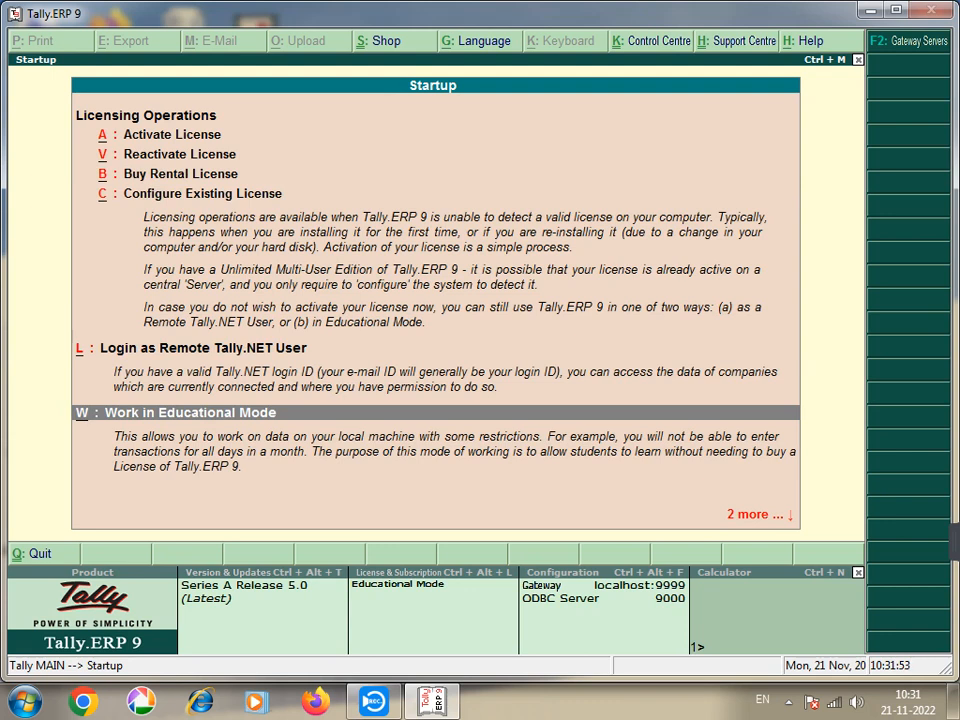
key("Return")
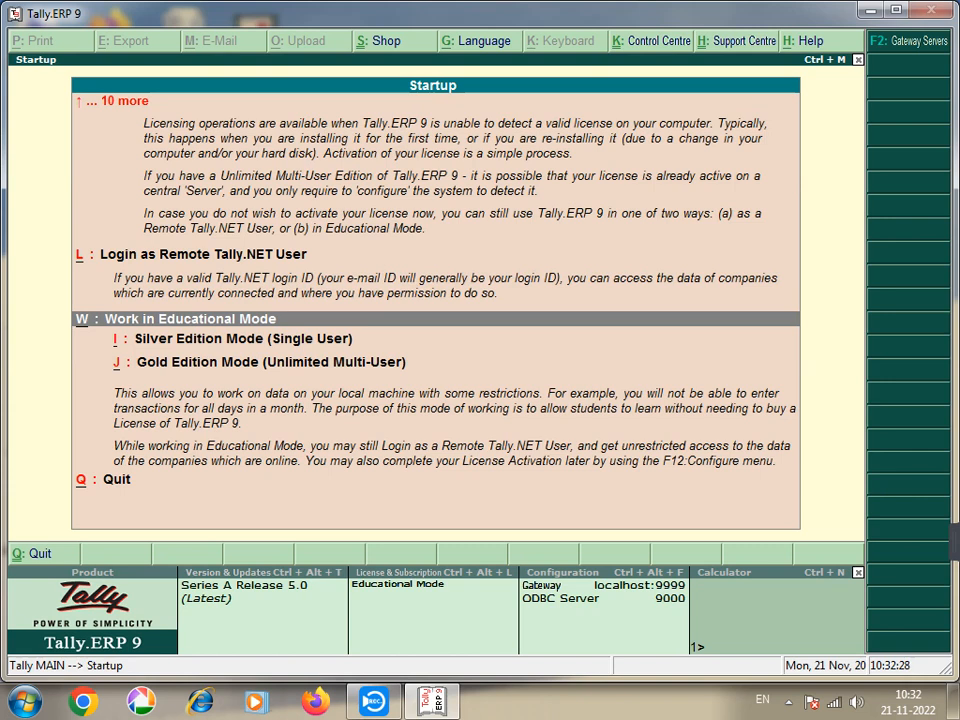
left_click(240, 338)
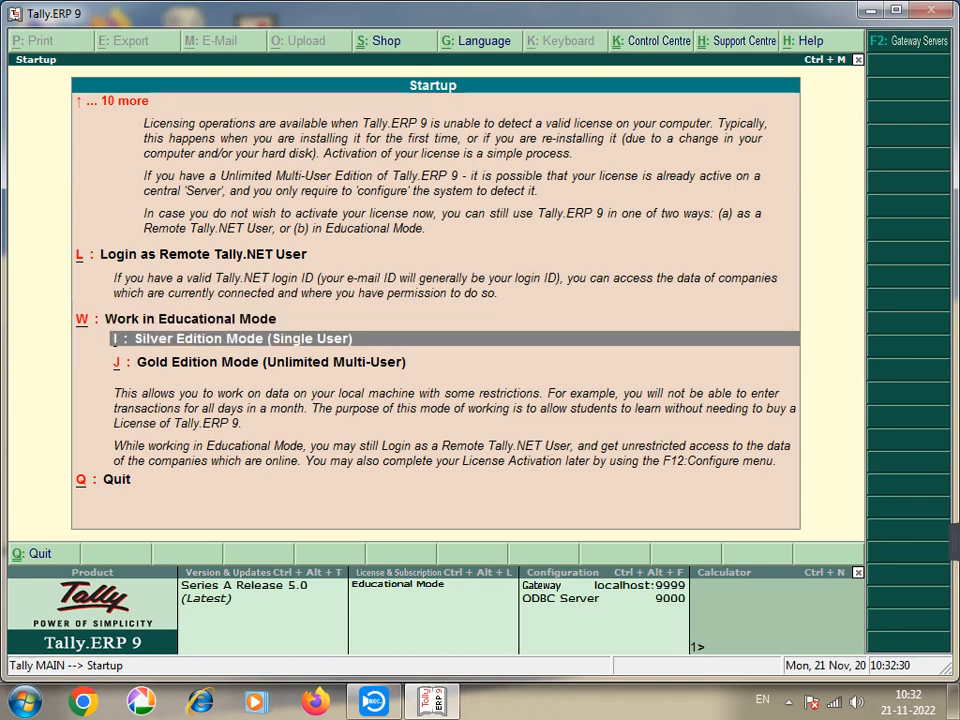
left_click(270, 362)
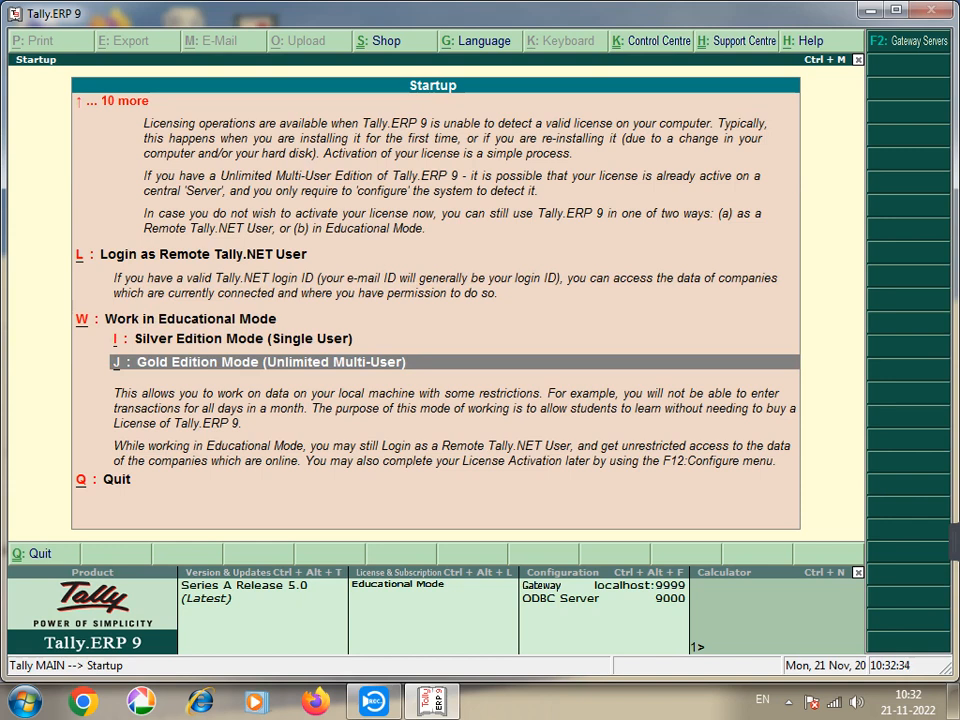
key("Up")
key("Up")
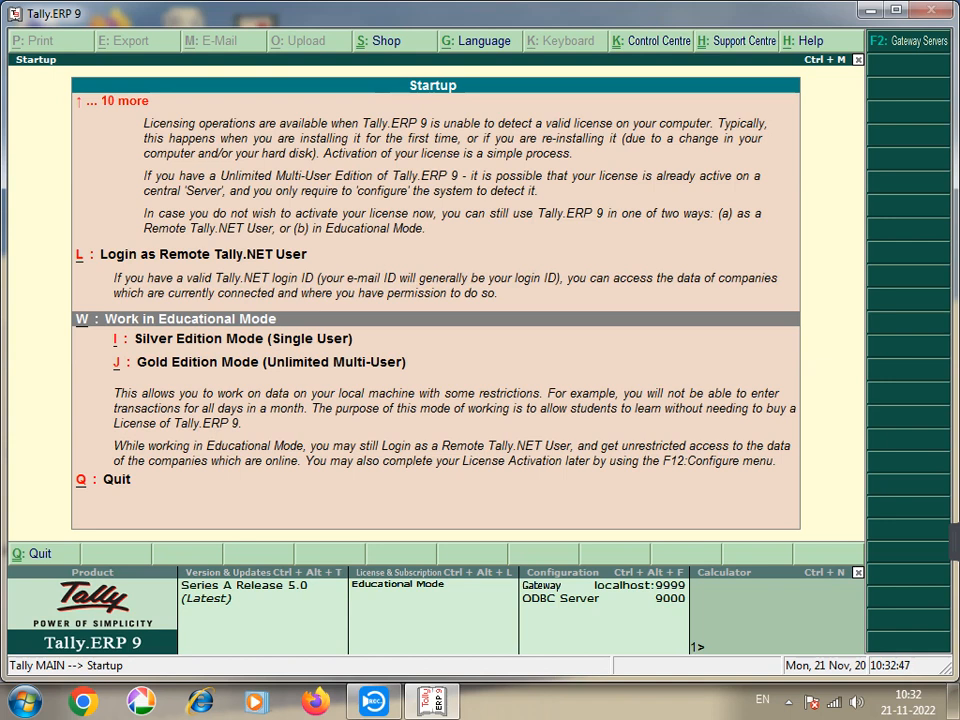
key("Return")
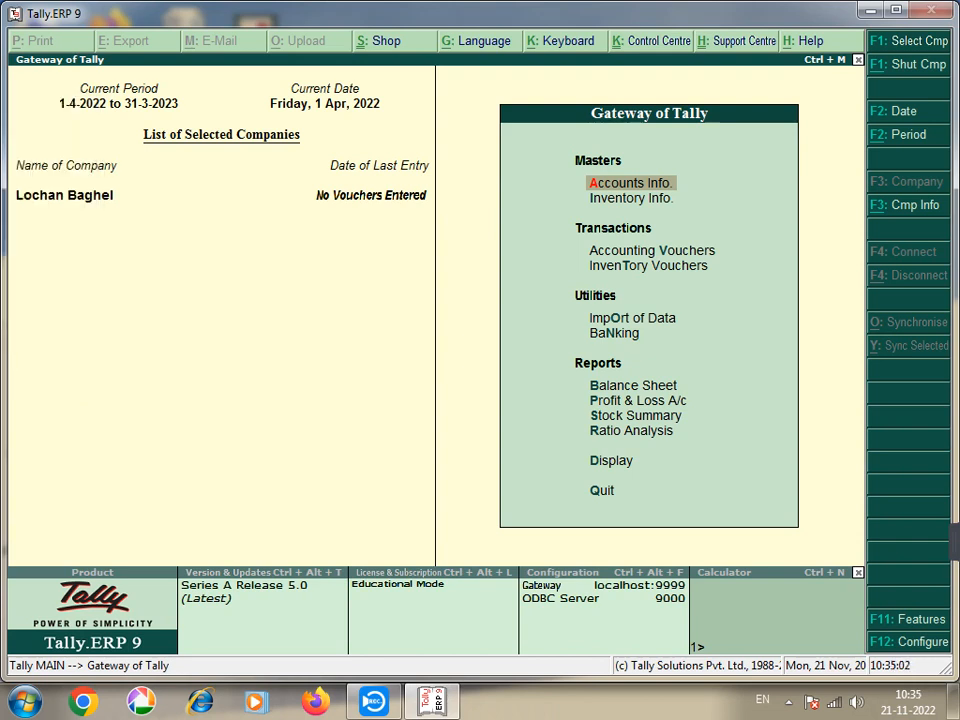
Step: Open the Company Info menu from the Gateway of Tally with Alt+F3
key("alt+F3")
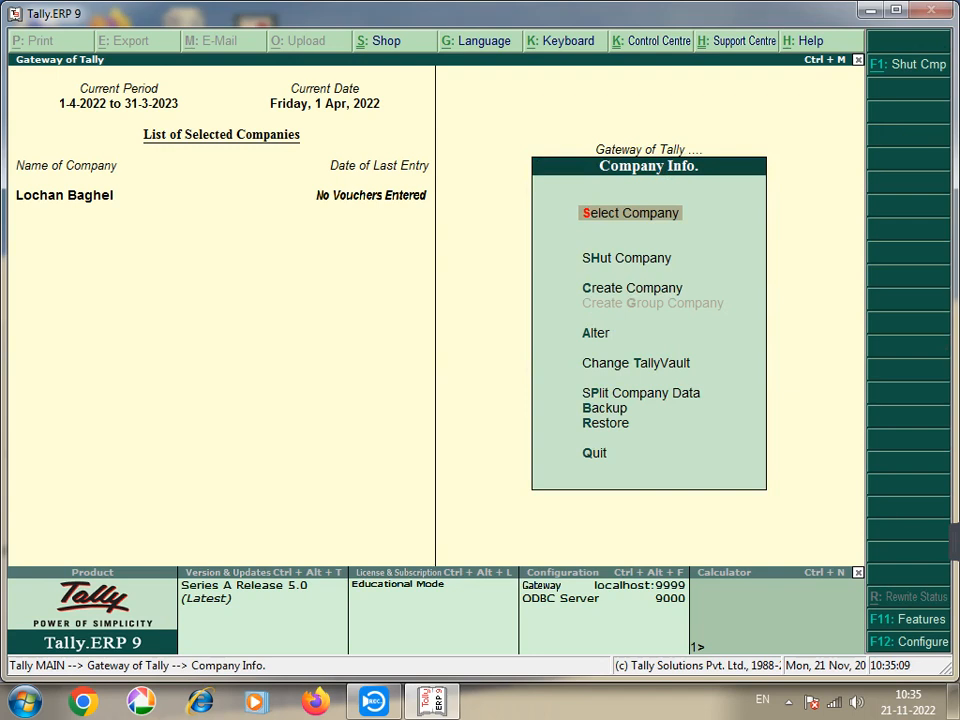
Step: Browse the Company Info menu options
key("Up")
key("Down")
key("Down")
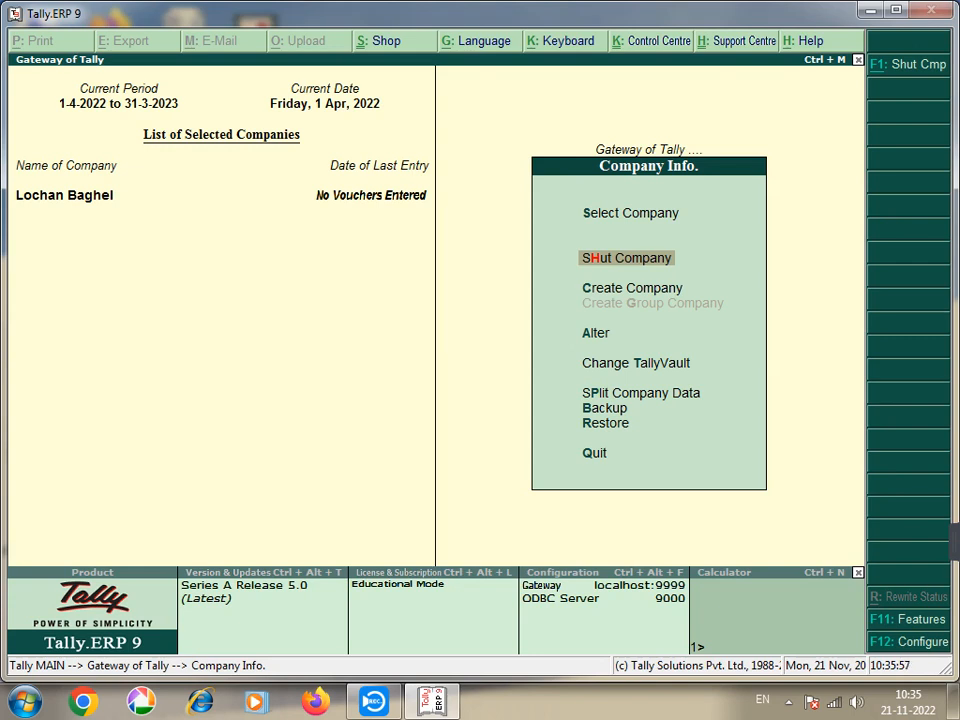
key("Down")
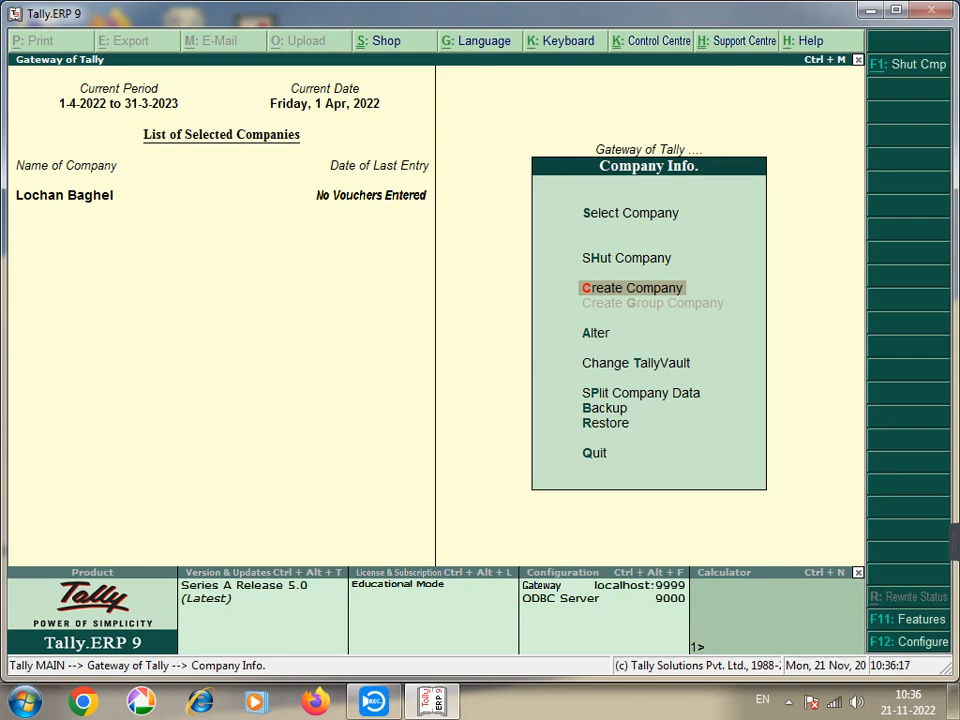
key("Down")
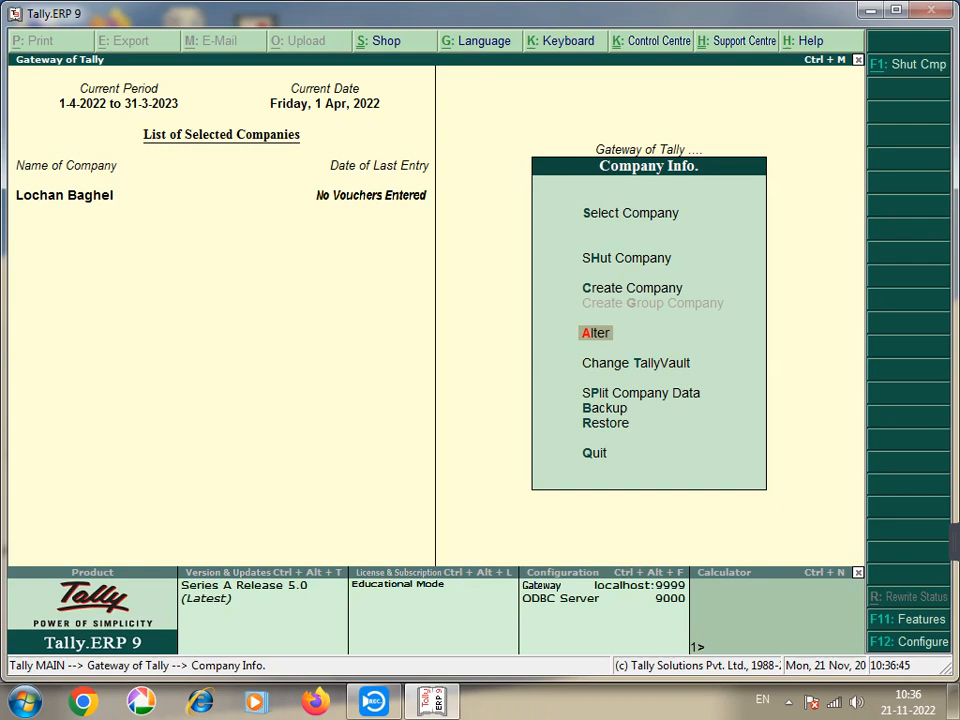
key("Up")
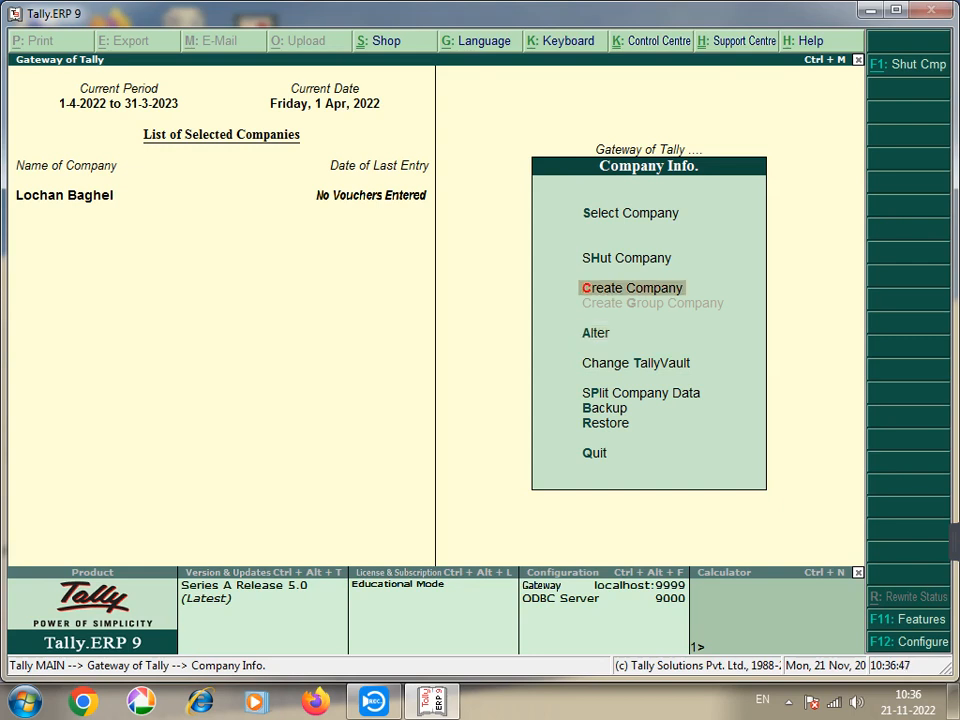
key("Return")
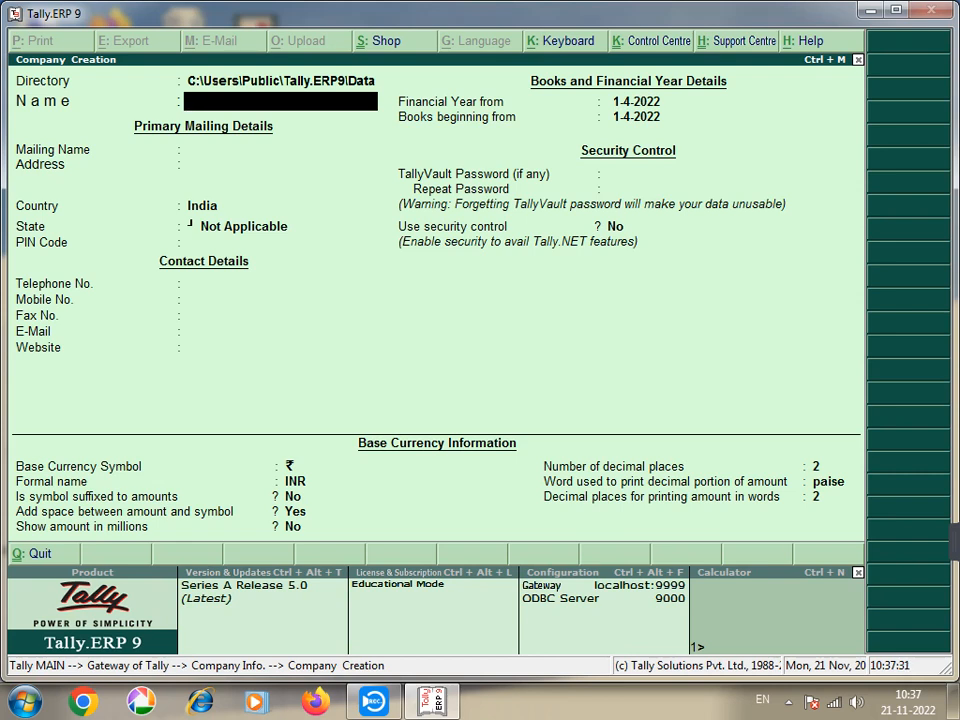
key("ctrl+n")
Step: Calculate 25+25 to get 50 in the calculator, then return to Company Creation
type("25+")
type("25")
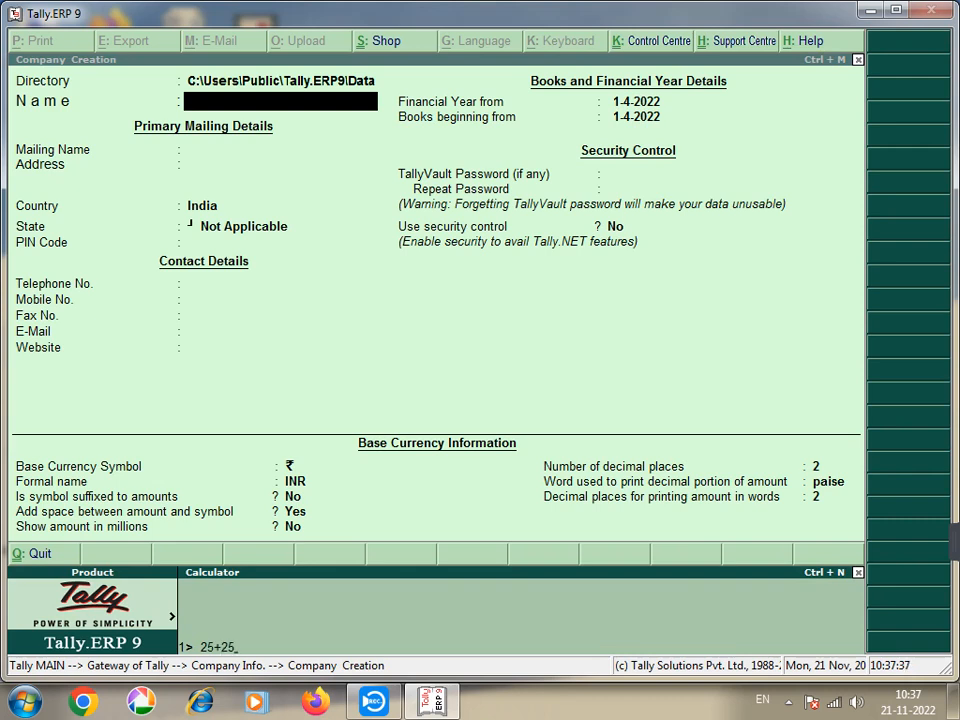
key("Return")
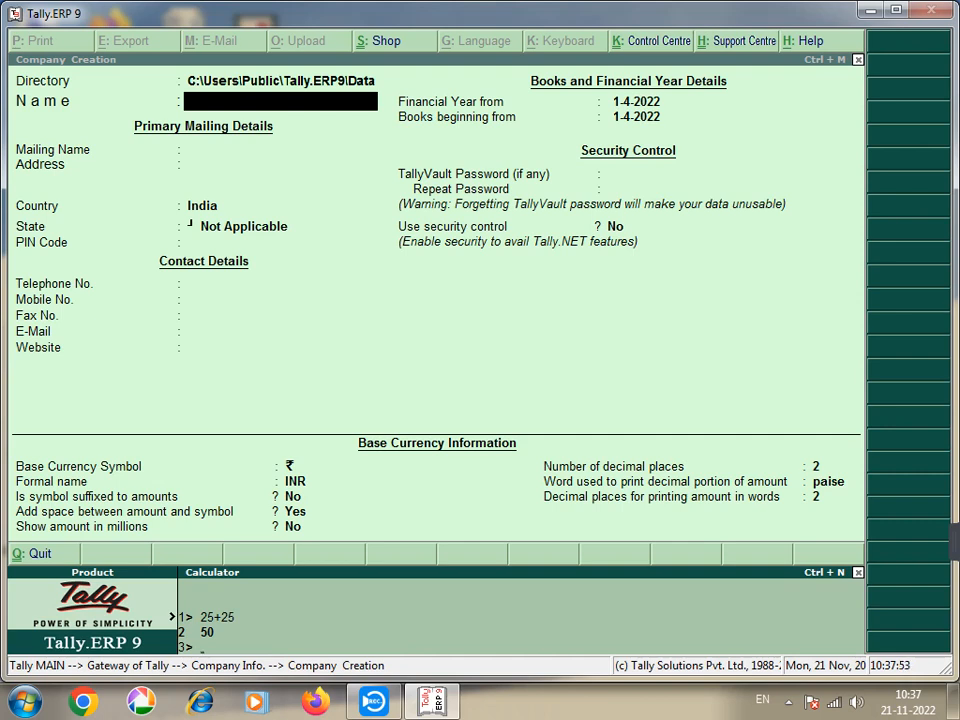
key("ctrl+m")
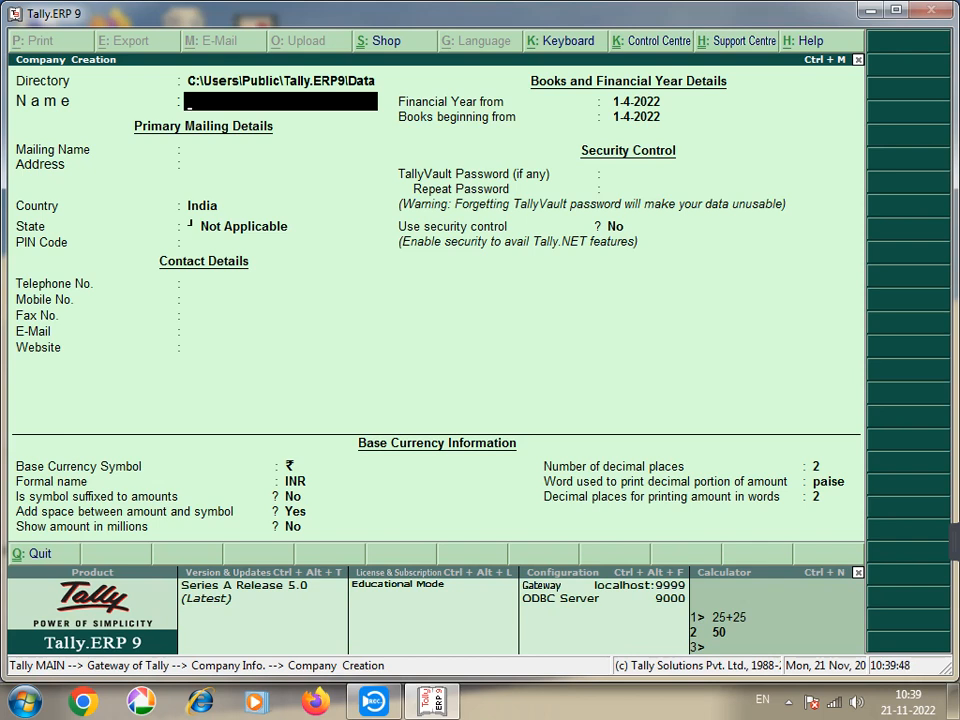
Step: Enter Shikhar Computer as the company name and keep it as the mailing name
type("Shikhar comput")
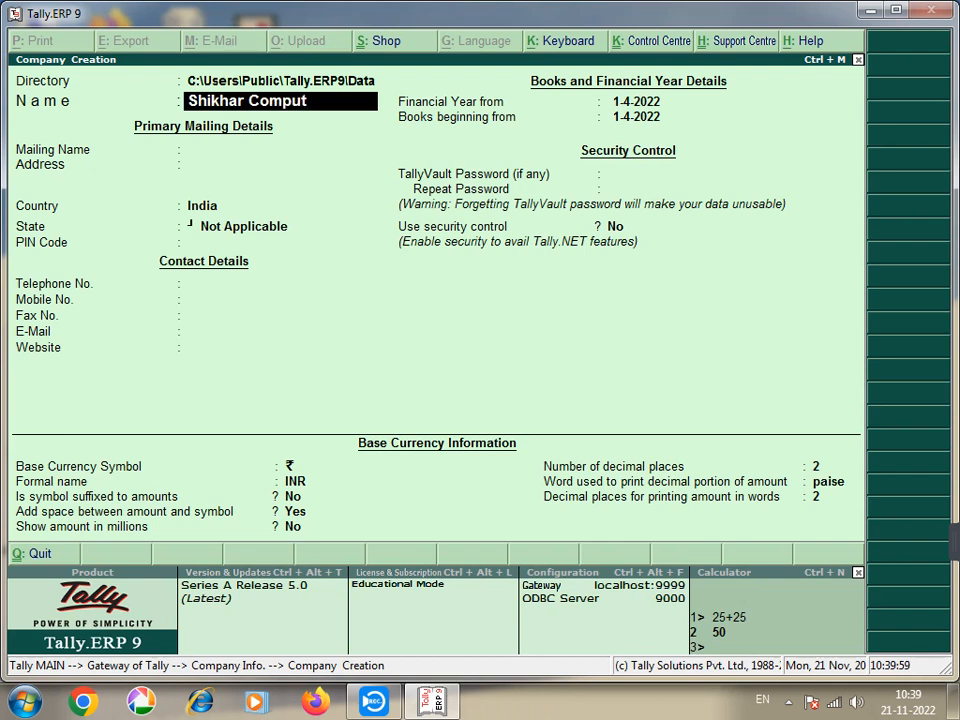
type("er")
key("Return")
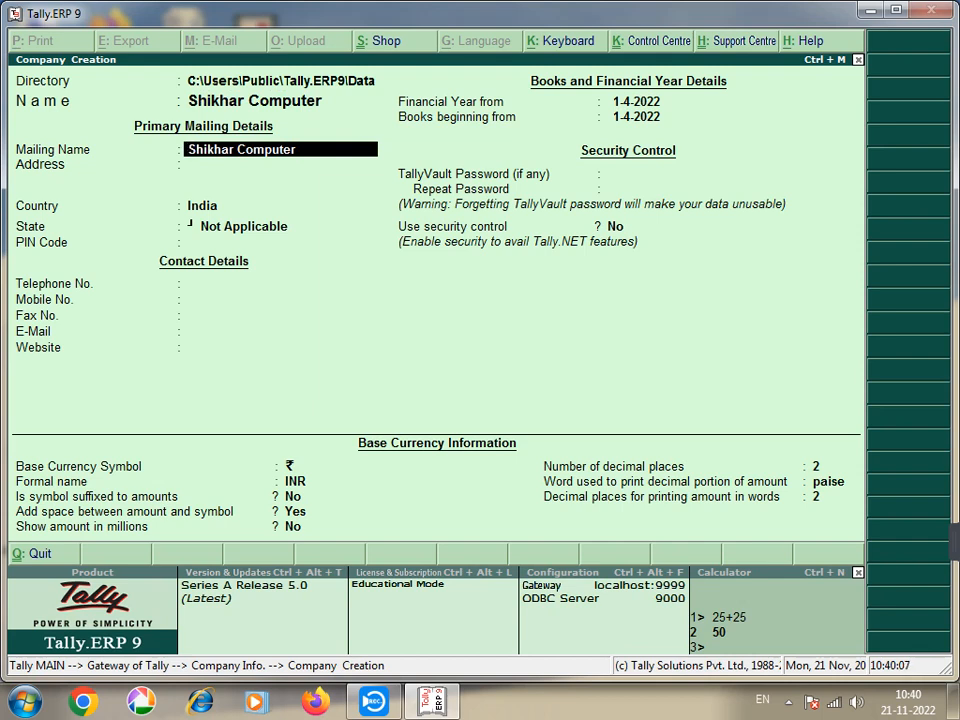
key("Return")
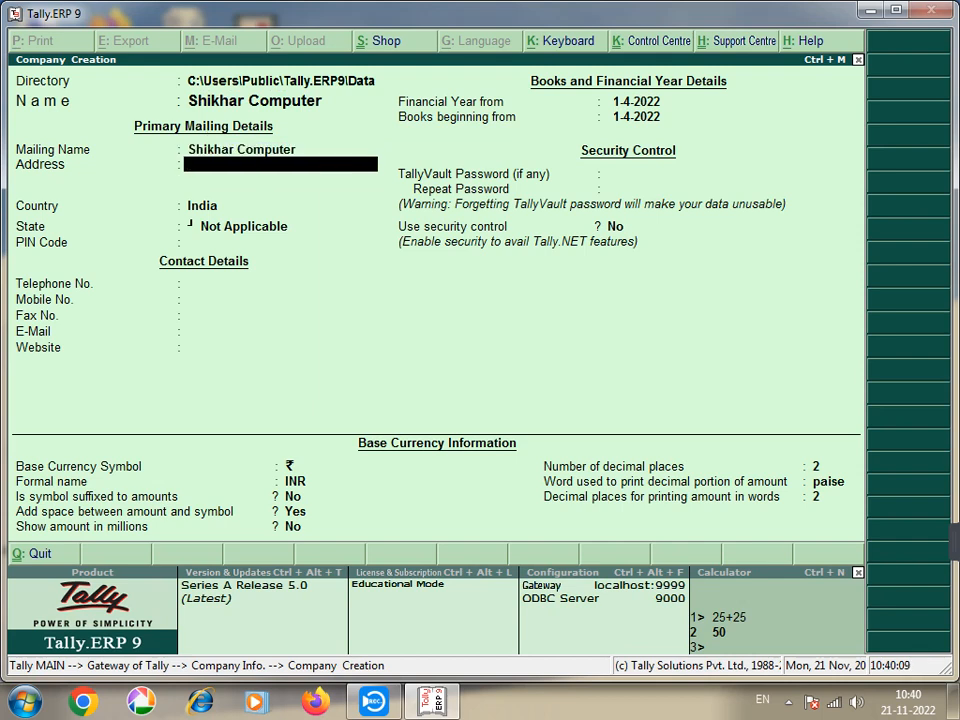
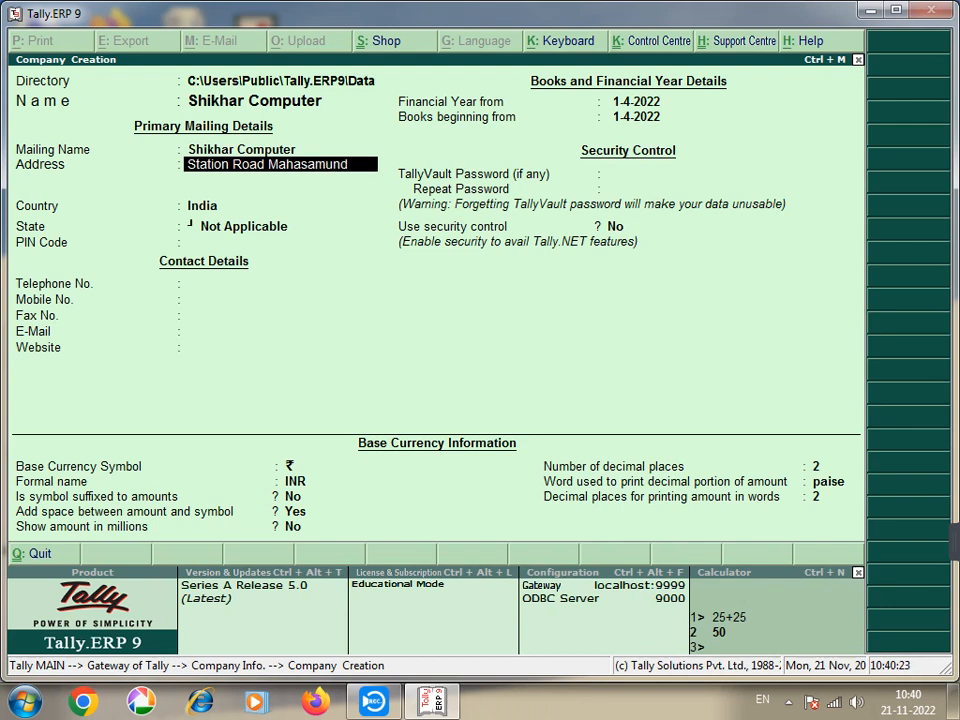
Step: Fill in the company's two address lines, correcting a typo on the second line
key("Return")
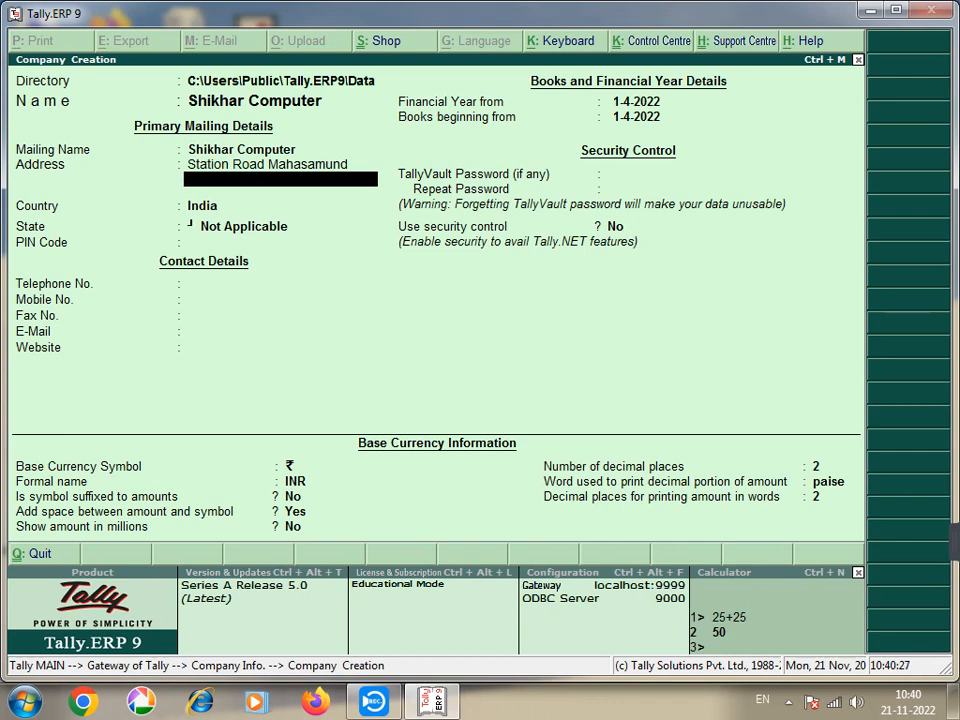
type("Near Sbi Bank")
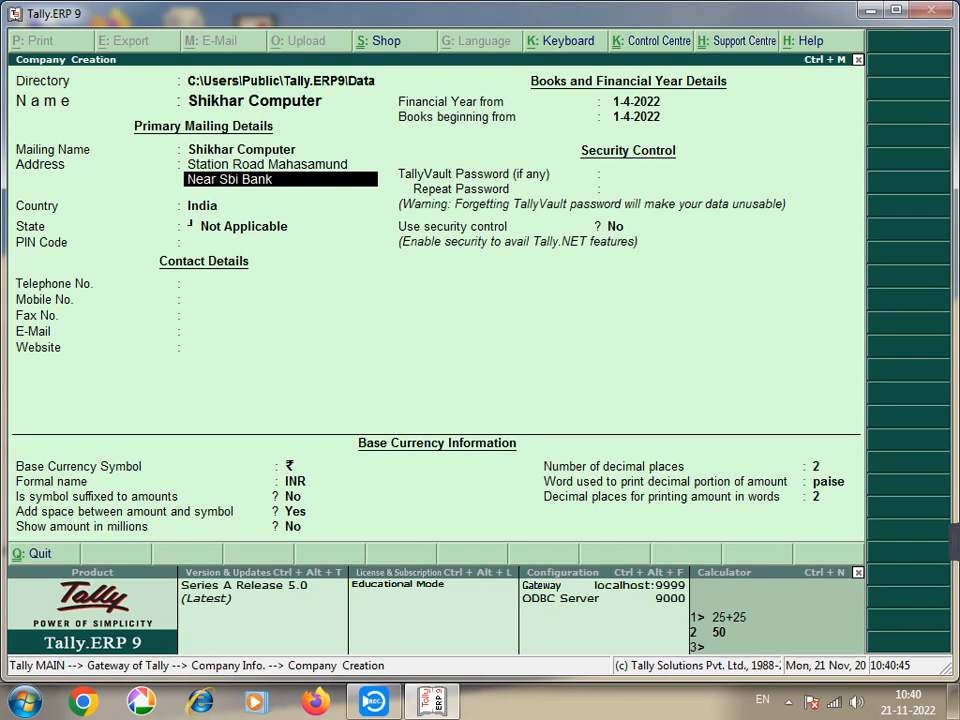
Step: Keep India as country, choose Chhattisgarh as the state and enter the PIN code
key("Return")
key("Return")
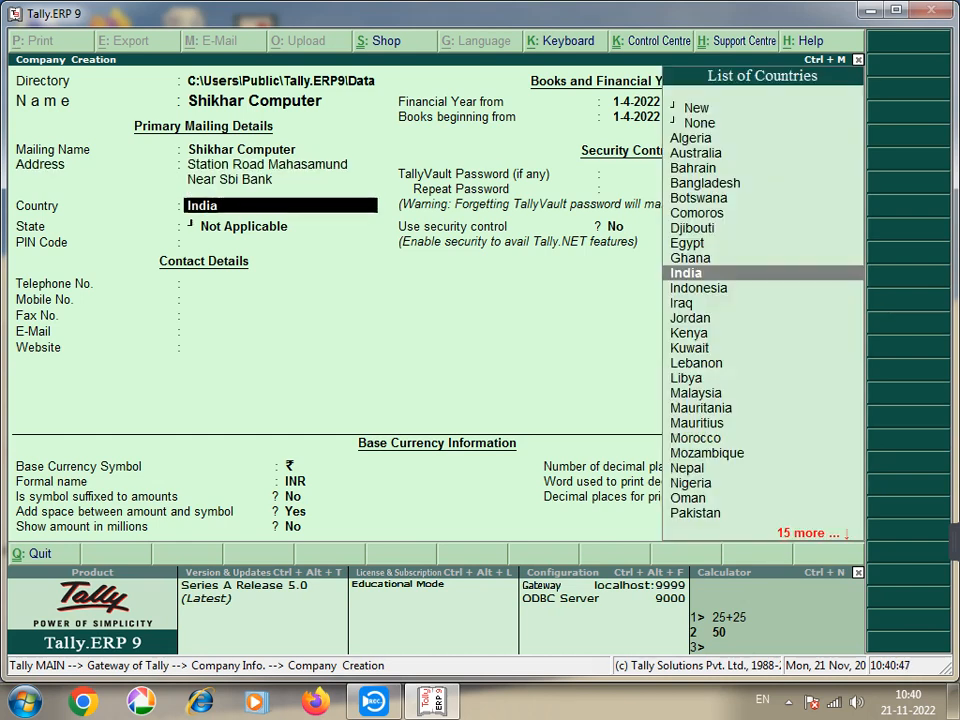
key("Return")
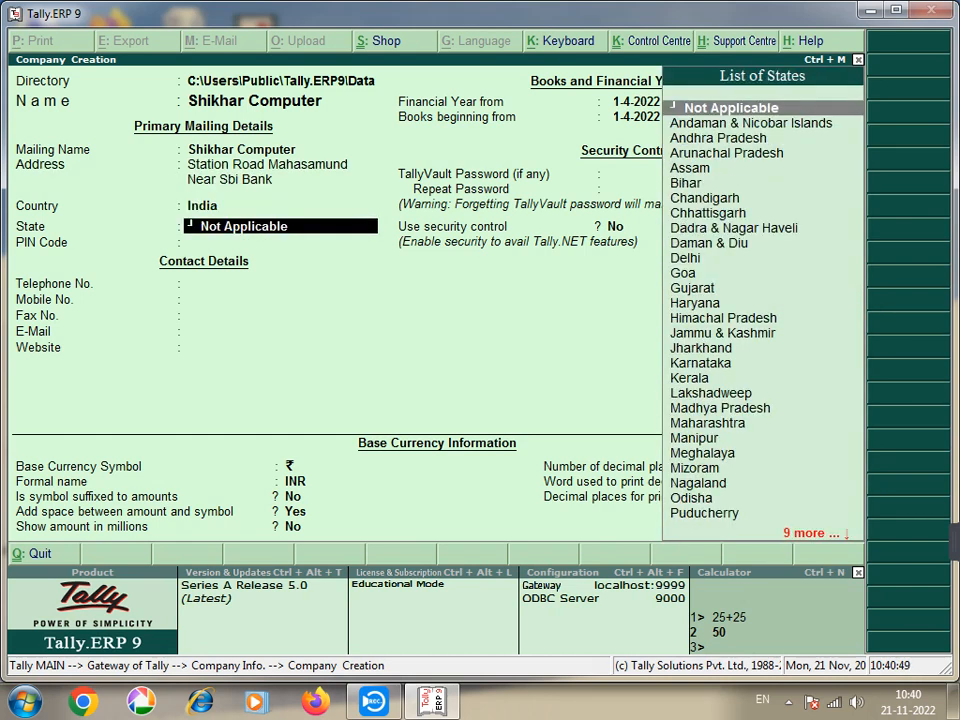
type("Chh")
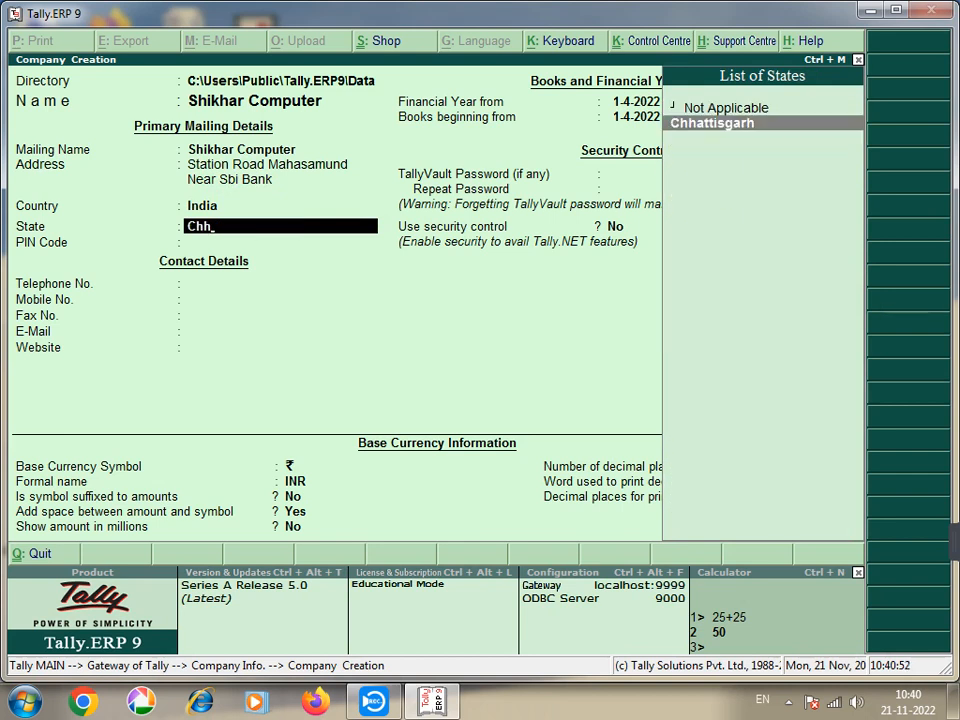
key("Return")
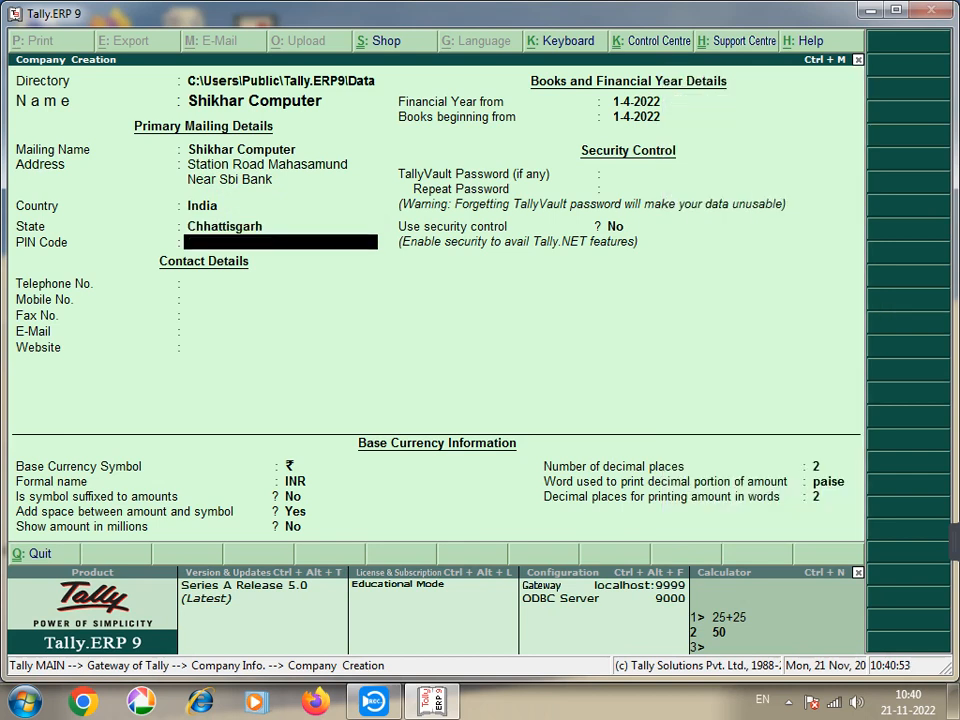
type("4934")
type("45")
key("Return")
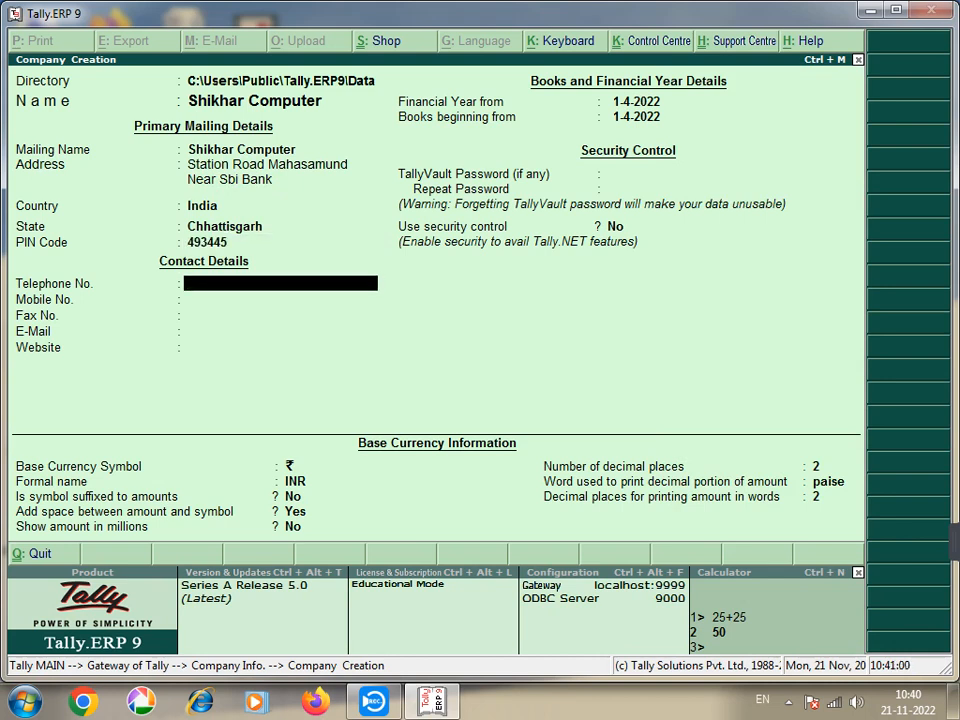
Step: Skip the telephone field and enter the company's mobile and fax numbers
key("Return")
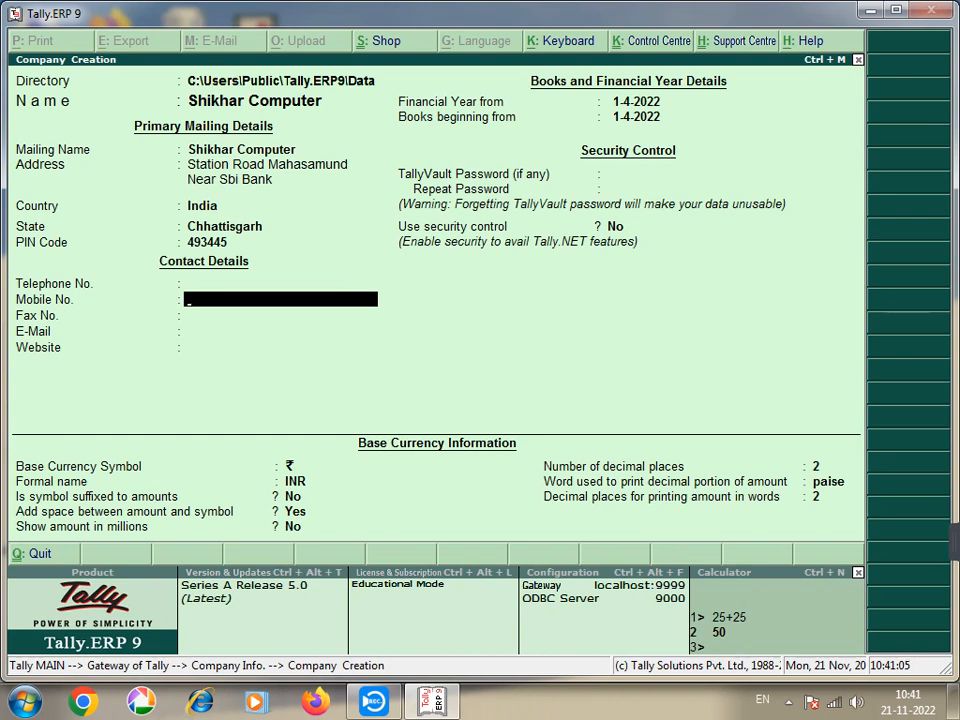
key("Return")
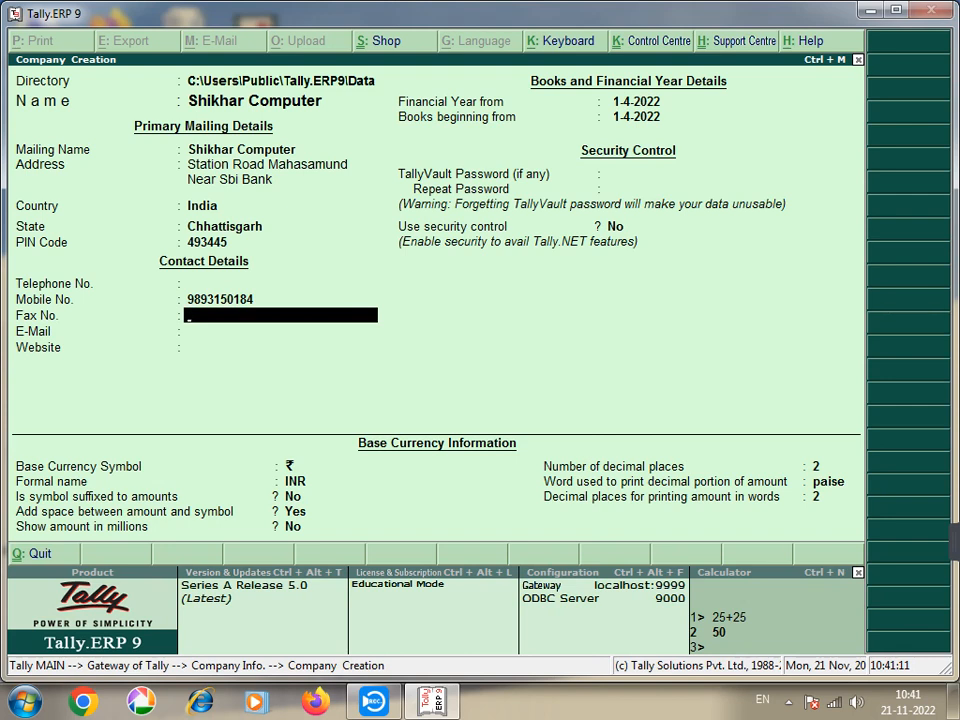
type("Sa")
key("BackSpace")
key("BackSpace")
key("Return")
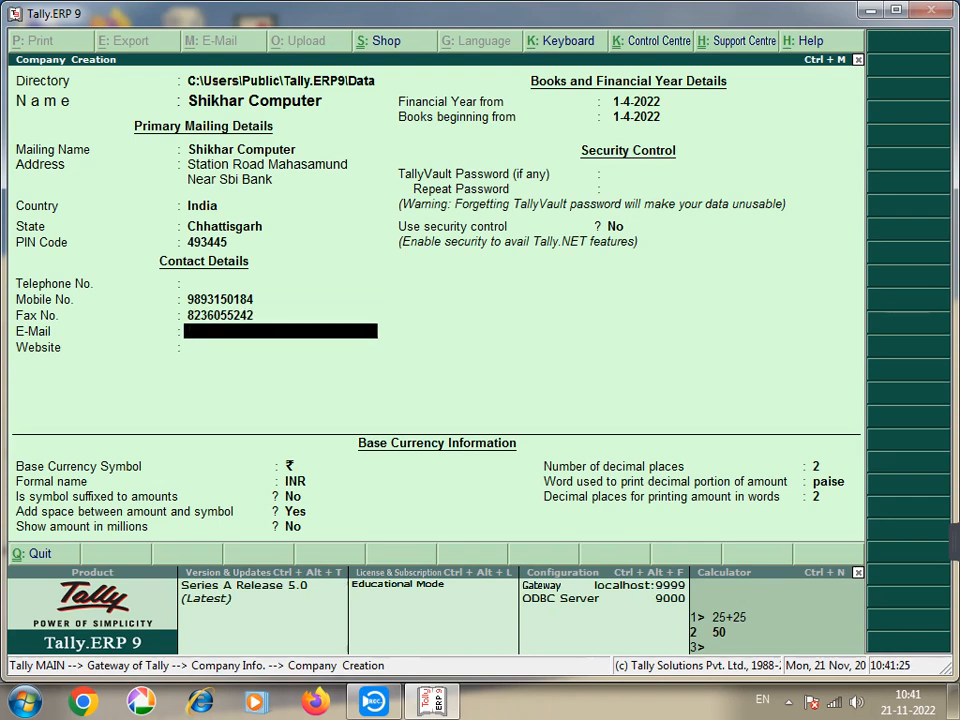
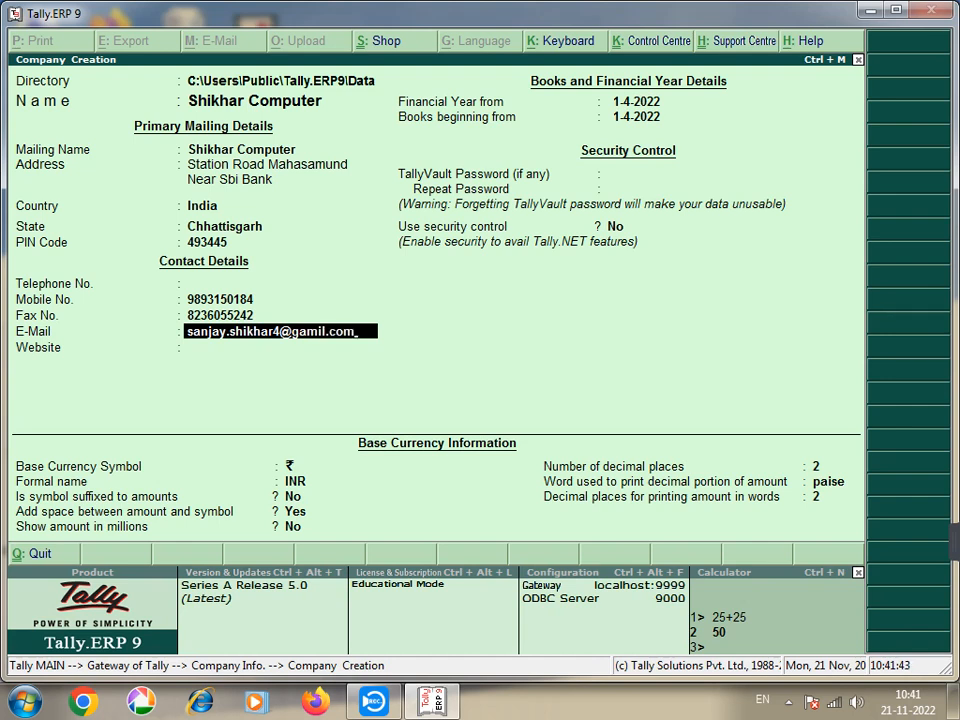
Step: Enter the company's e-mail address and the website shikharcomputer.in
key("Return")
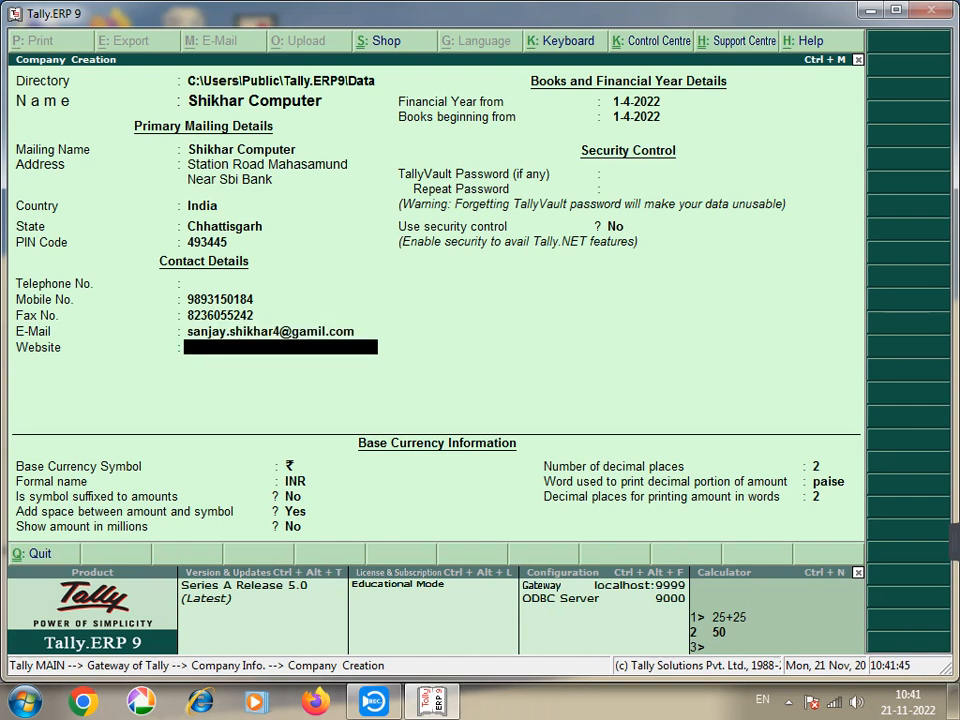
type("shikharcompute")
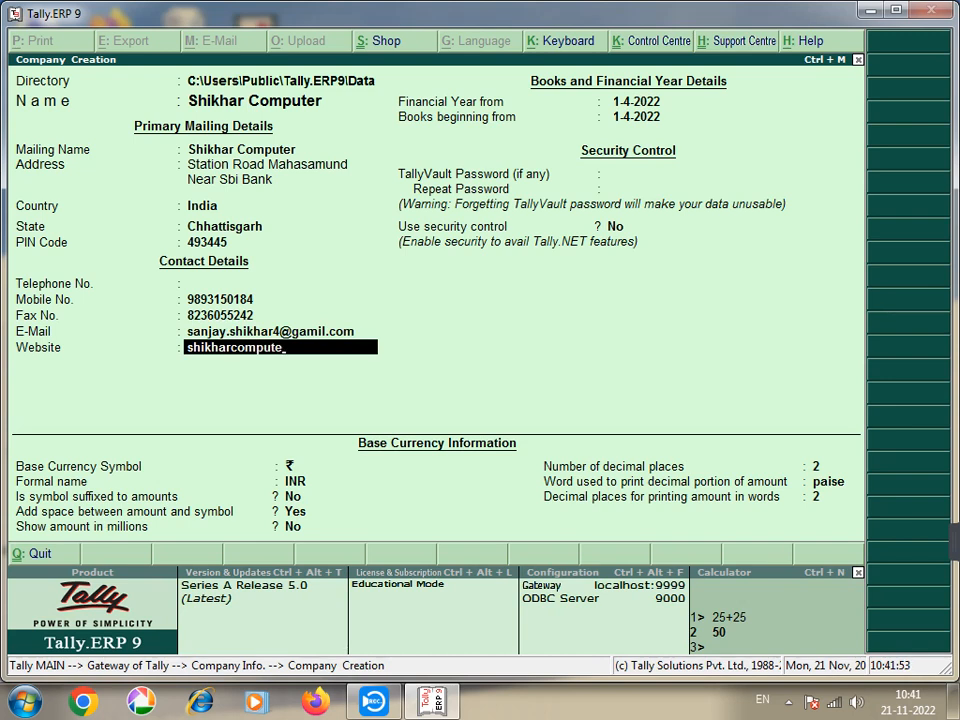
type("r.in")
key("Return")
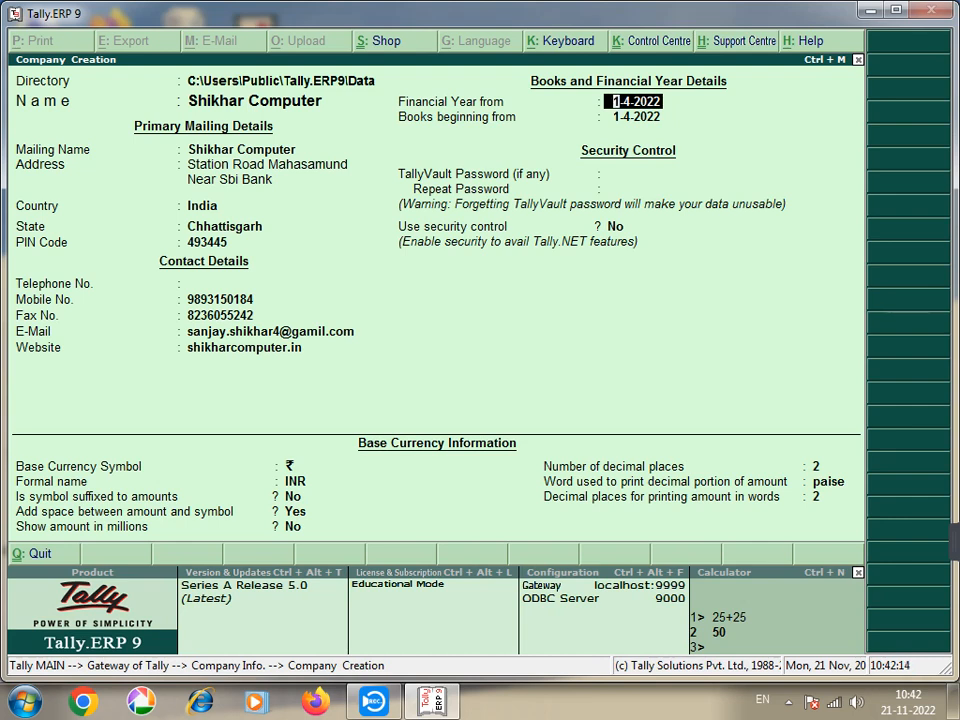
Step: Accept 1-4-2022 for both the financial year start and books beginning dates
key("Return")
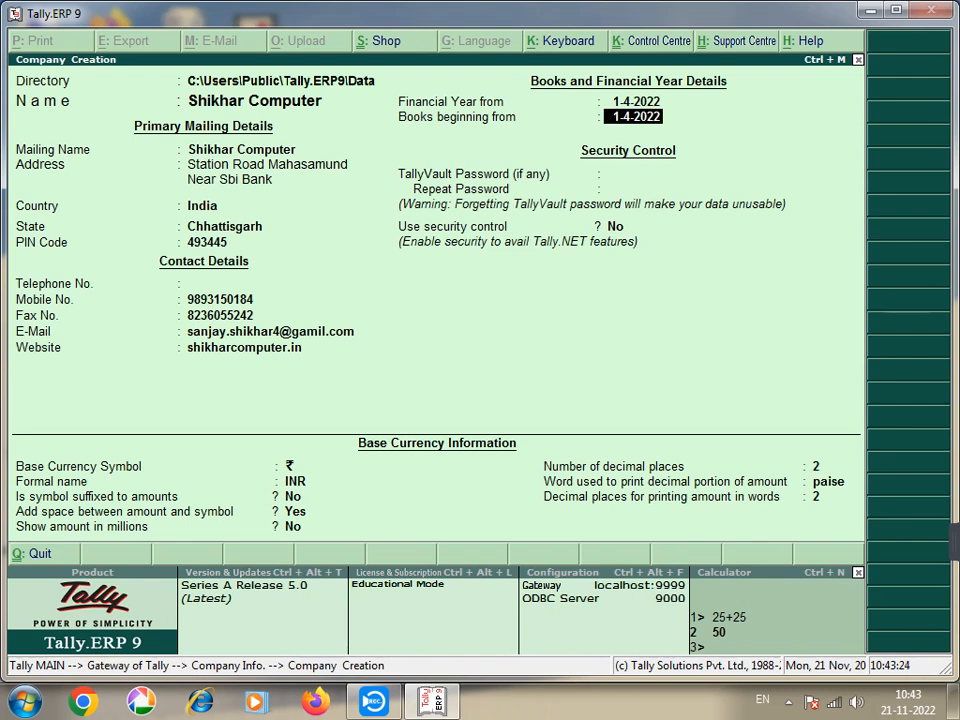
key("Return")
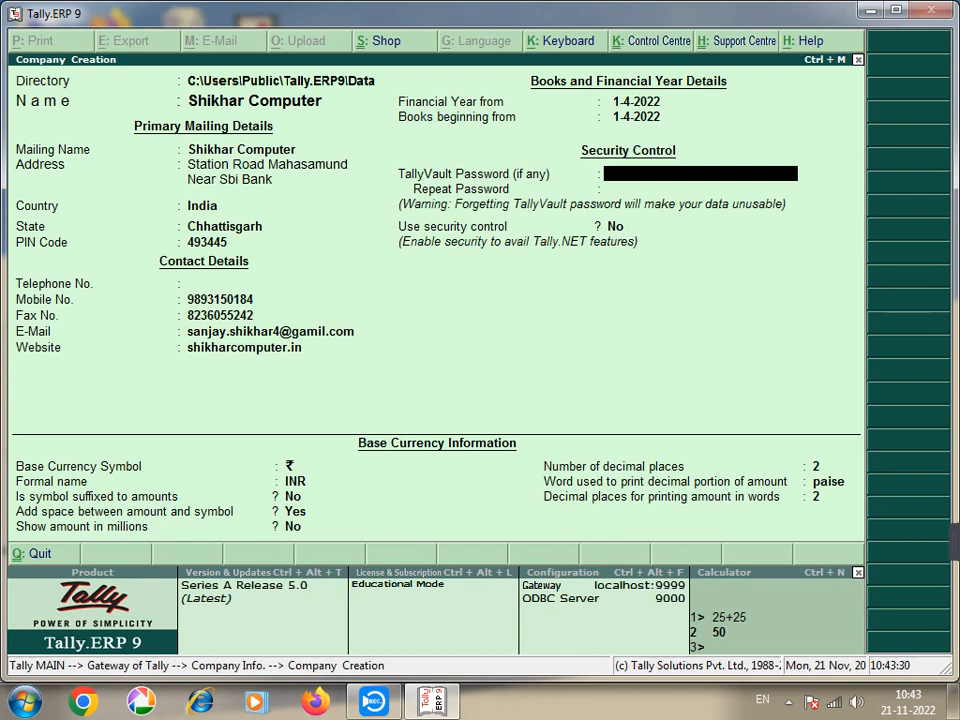
Step: Erase the stray vault password character and leave TallyVault Password blank
type("*")
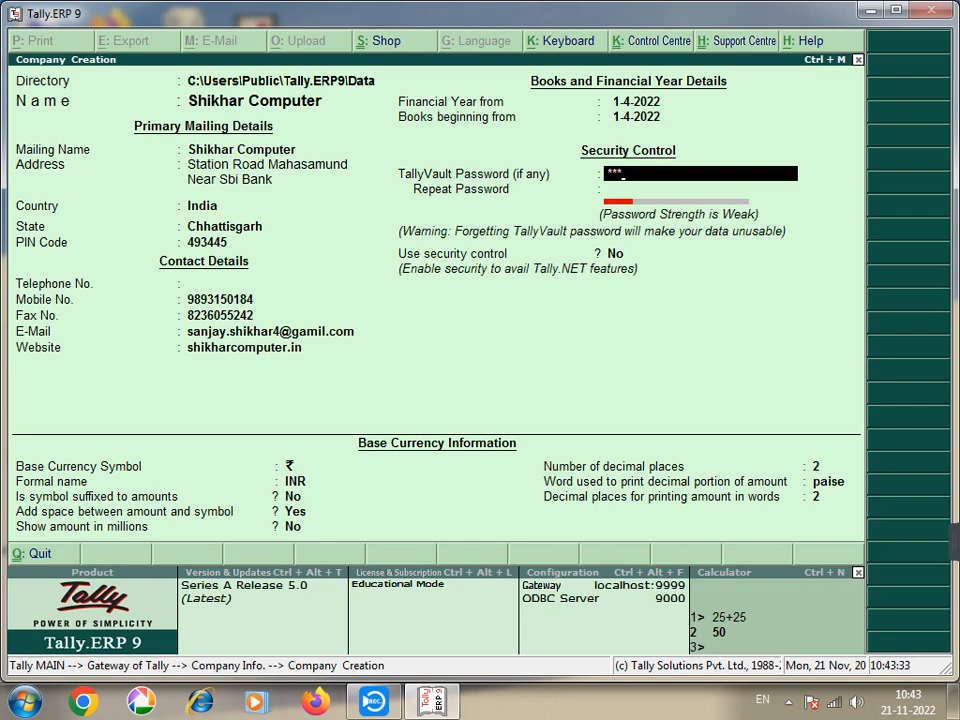
key("BackSpace")
key("BackSpace")
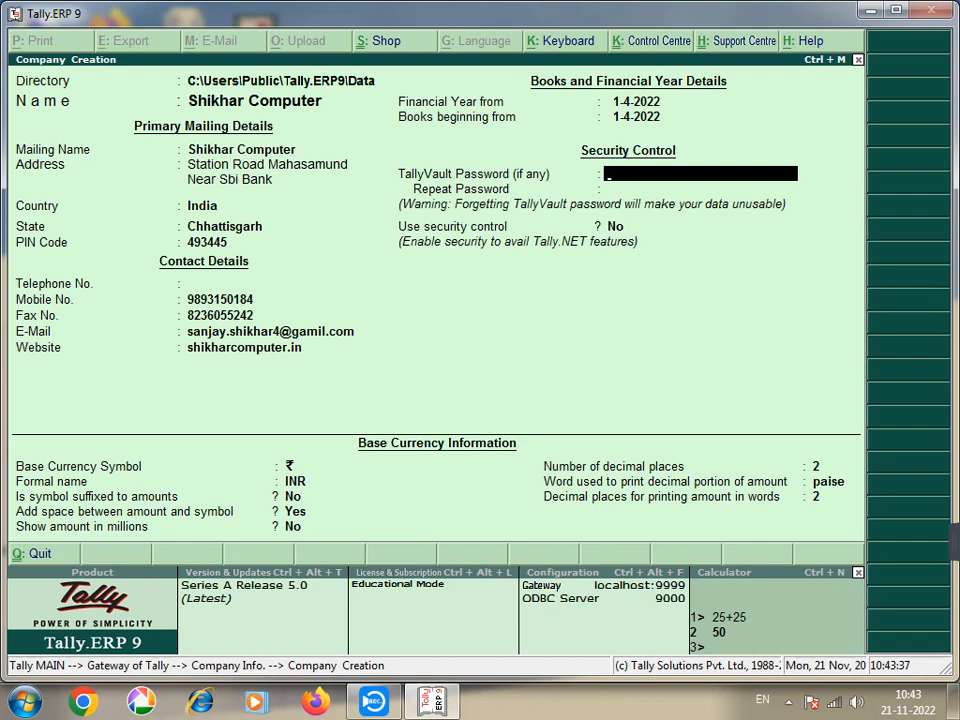
key("Return")
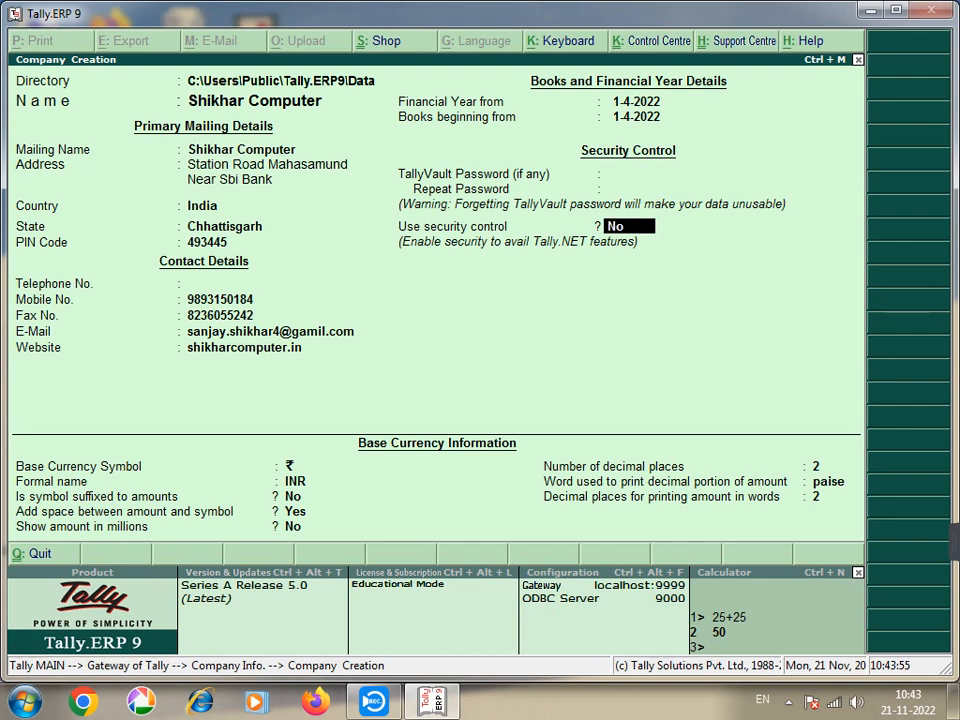
Step: Try Use security control at Yes, then revert it to No, leaving administrator details empty
type("y")
key("Return")
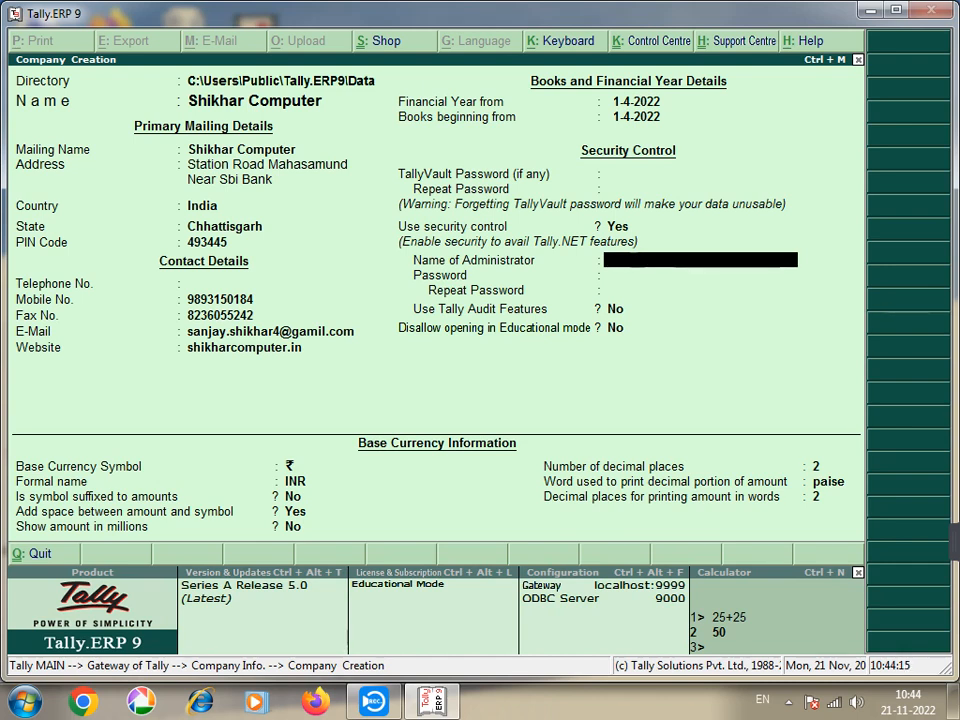
key("BackSpace")
type("n")
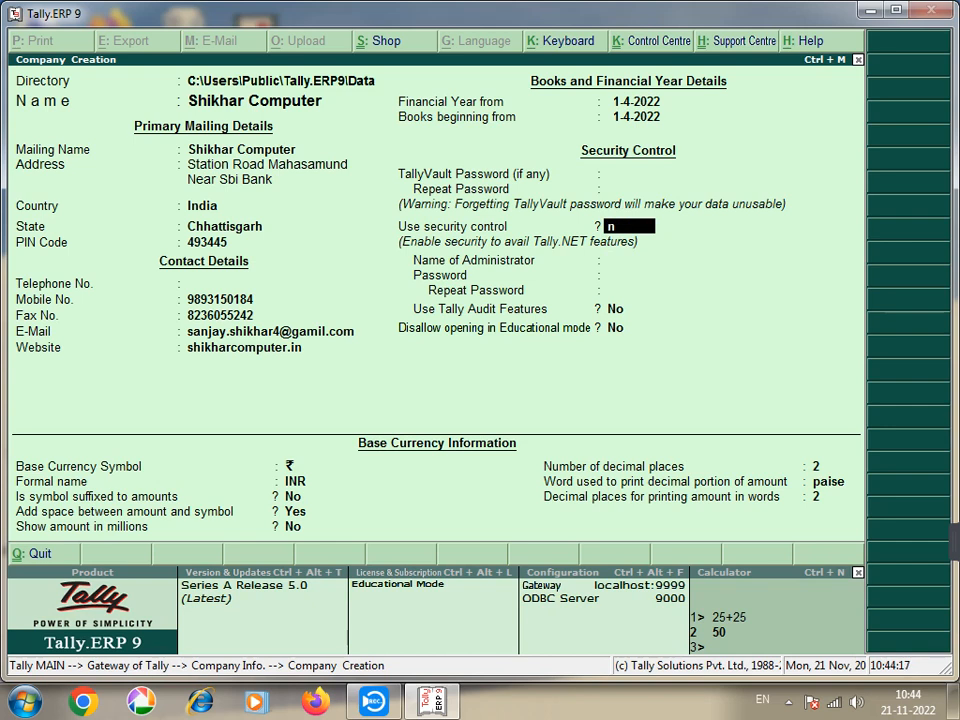
key("Return")
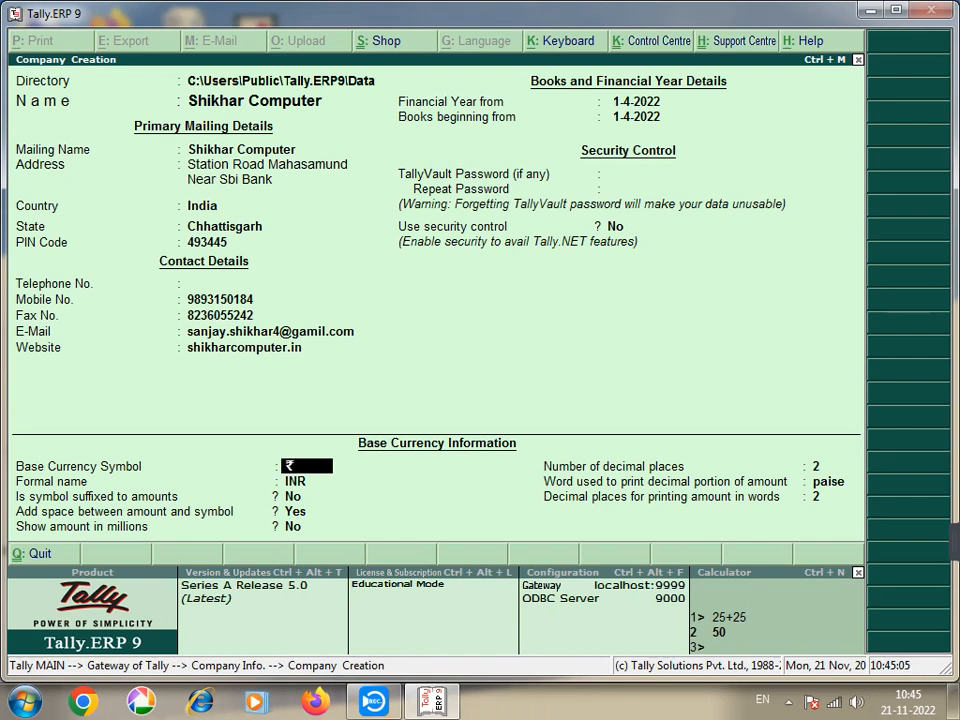
Step: Accept ₹ symbol and INR name, no suffix, a space before amounts, and no millions
key("Return")
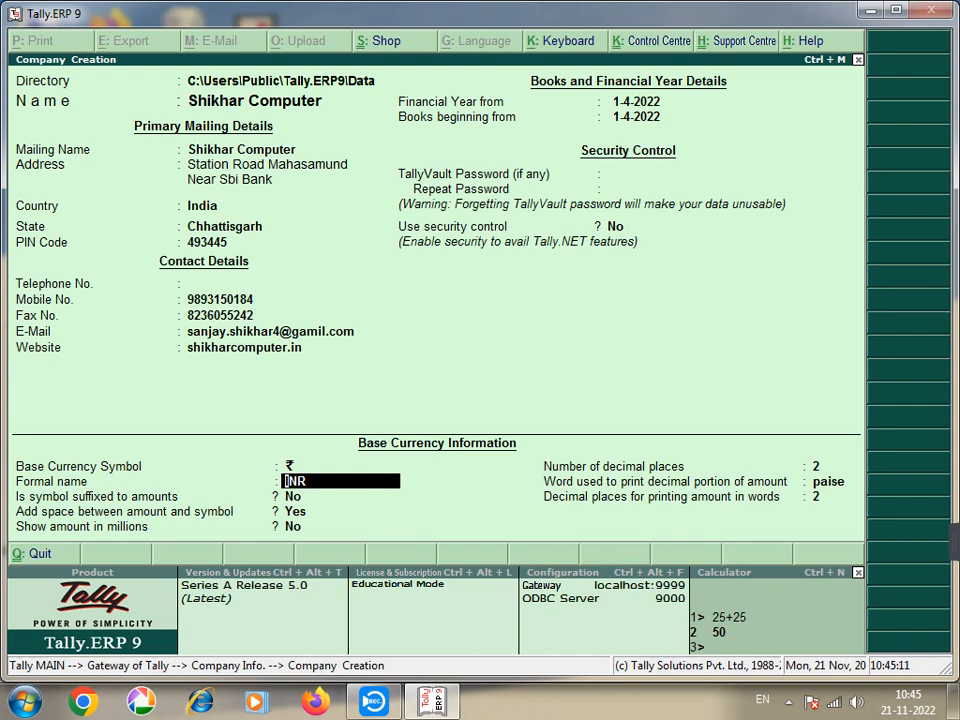
key("BackSpace")
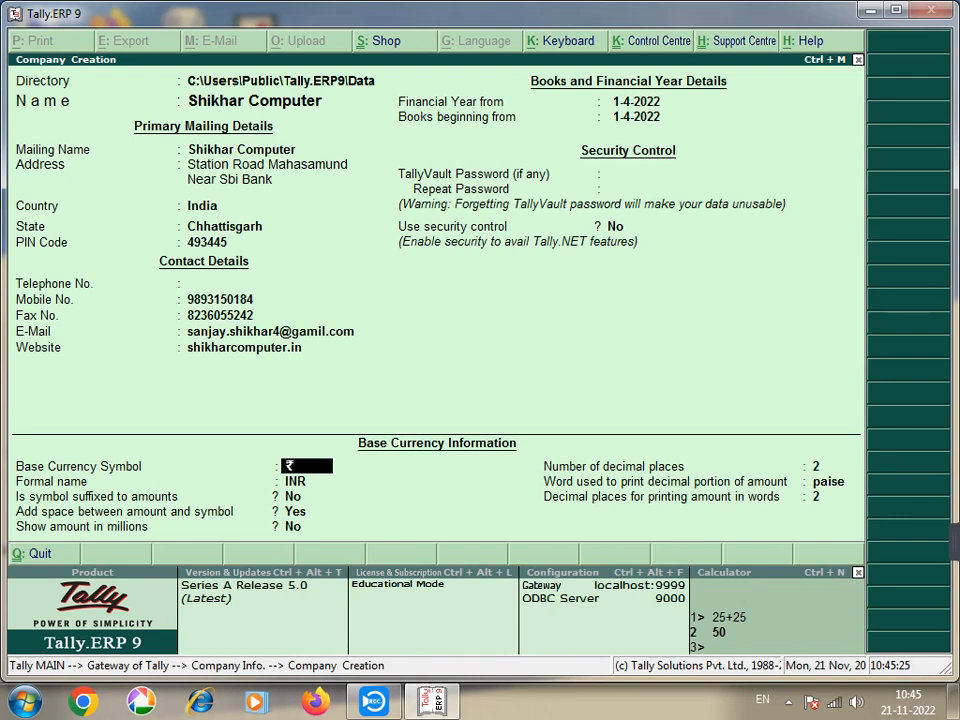
key("Return")
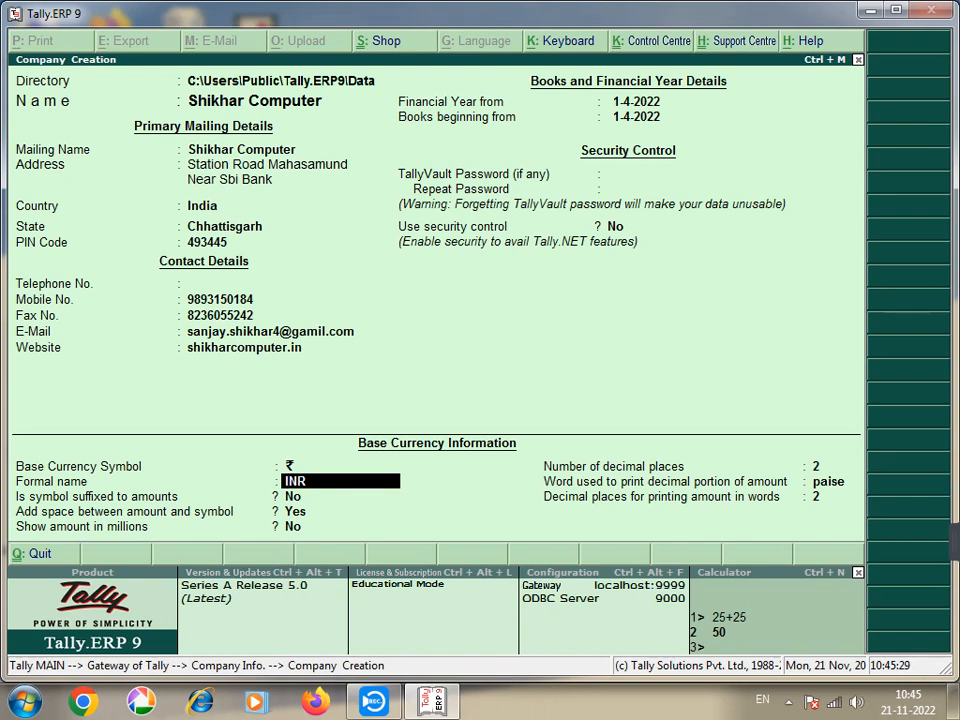
key("Return")
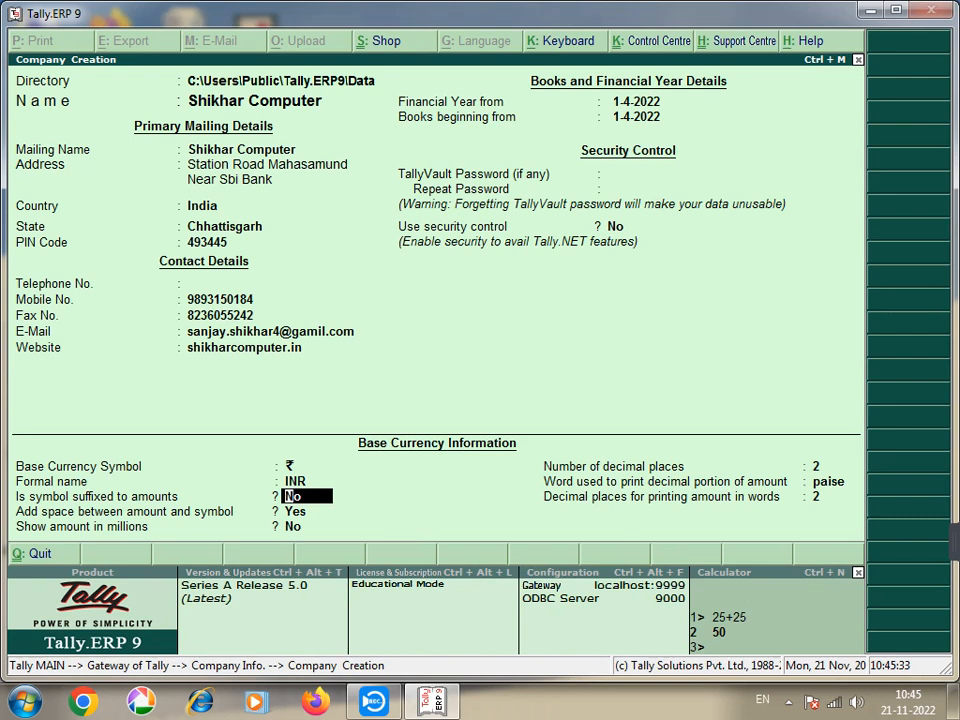
key("Return")
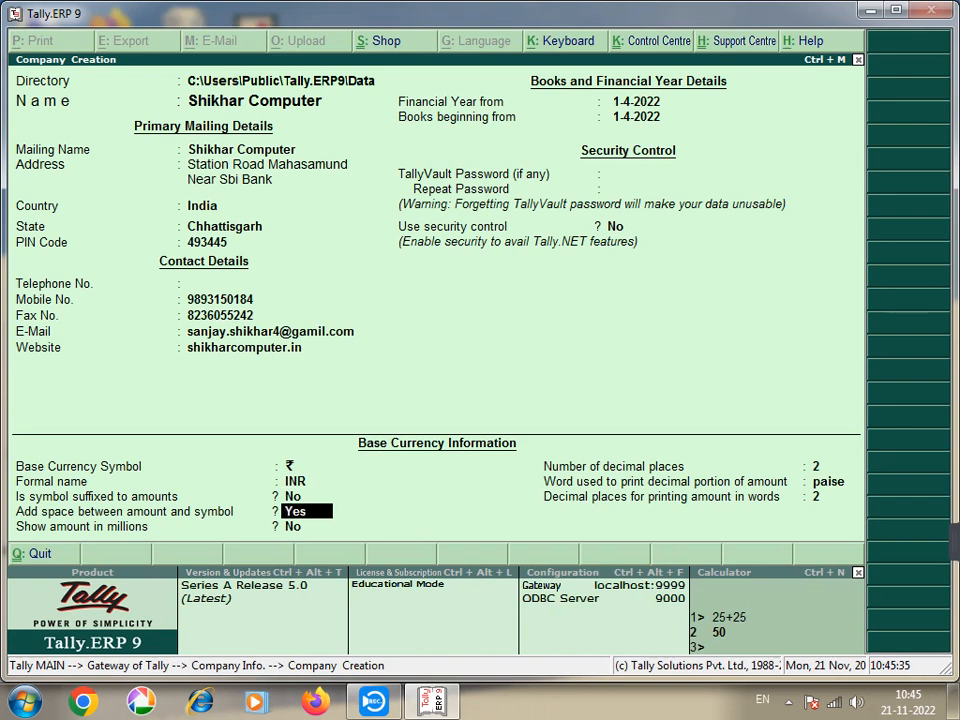
key("Return")
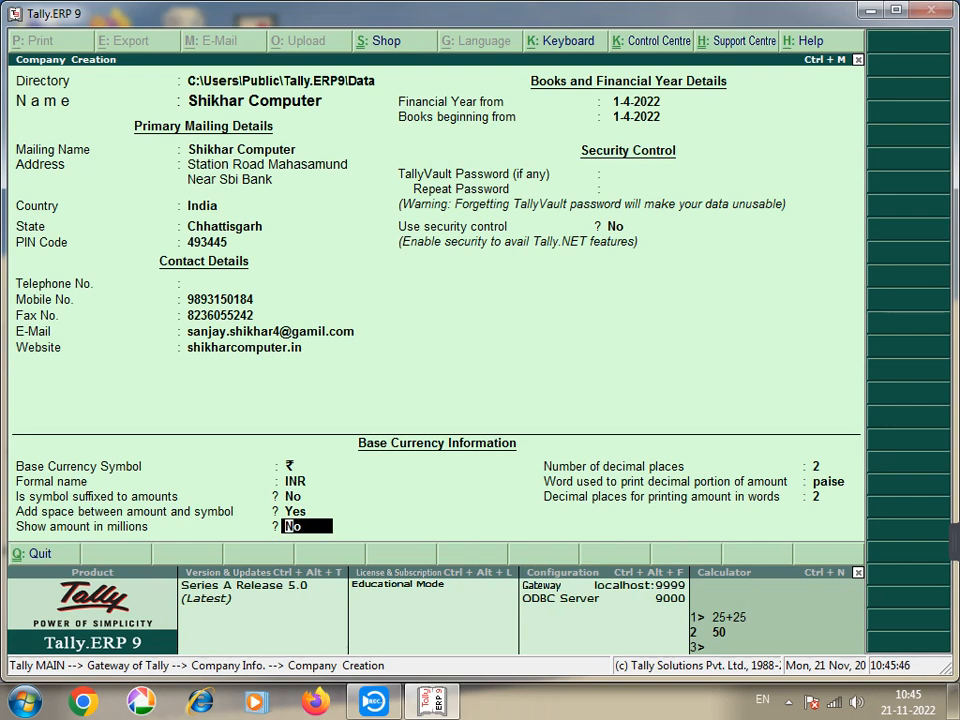
key("Return")
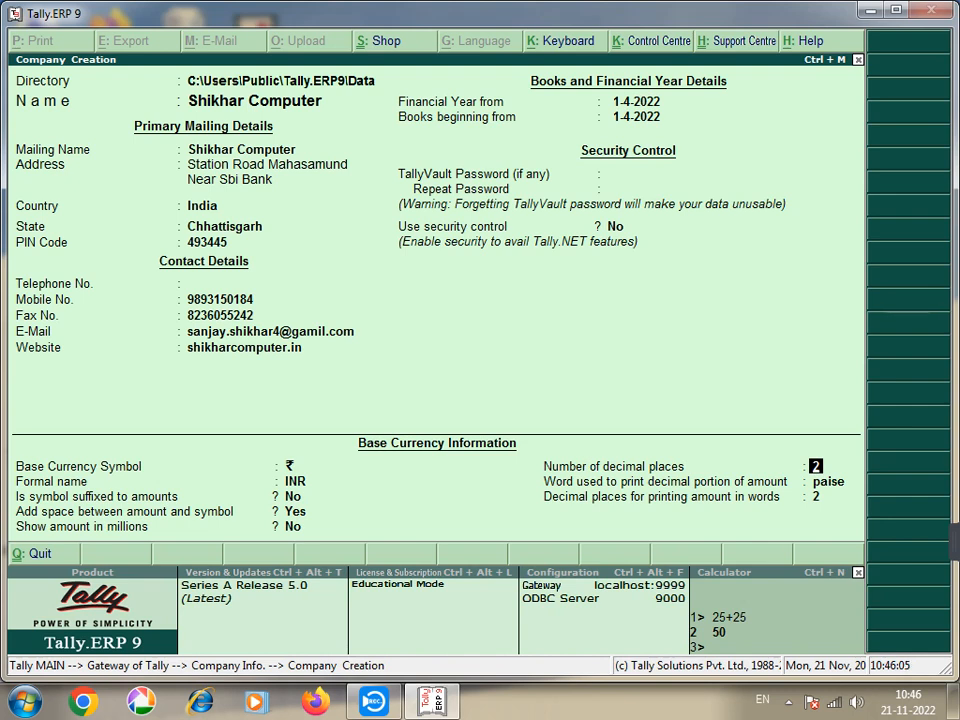
Step: Keep 2 decimal places and paise as the word for the decimal portion
key("Return")
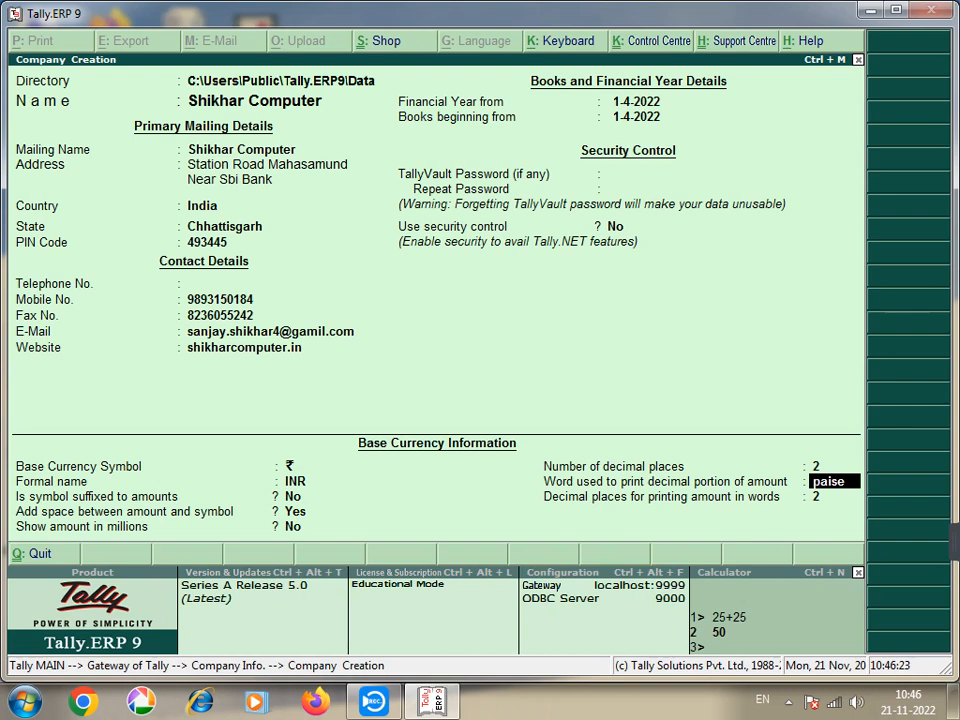
left_click(834, 496)
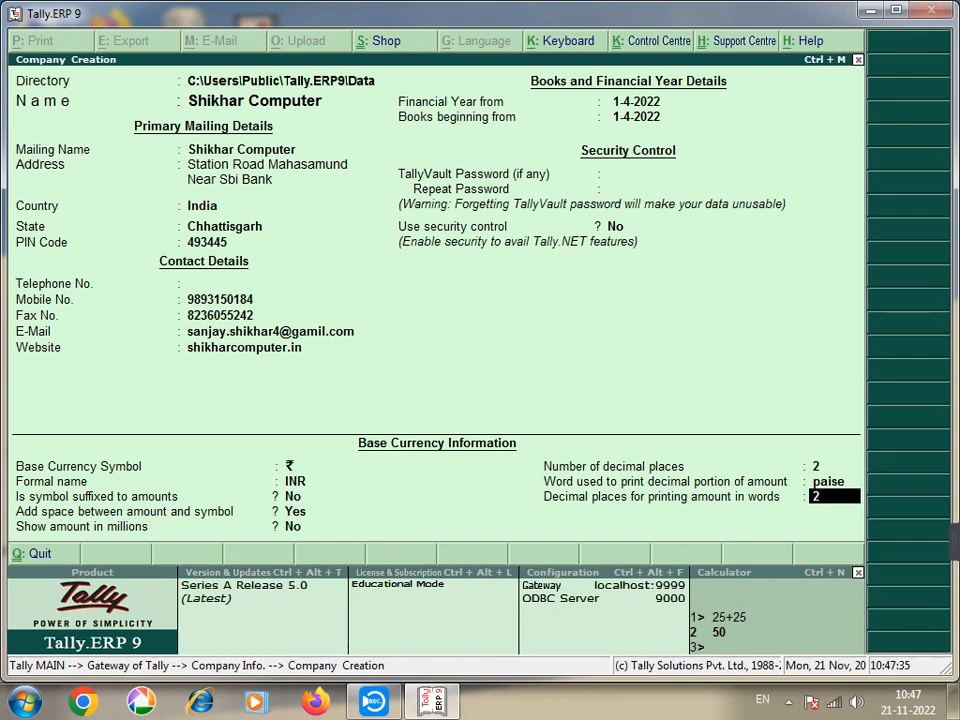
Step: Accept the completed form to create the company Shikhar Computer
key("Return")
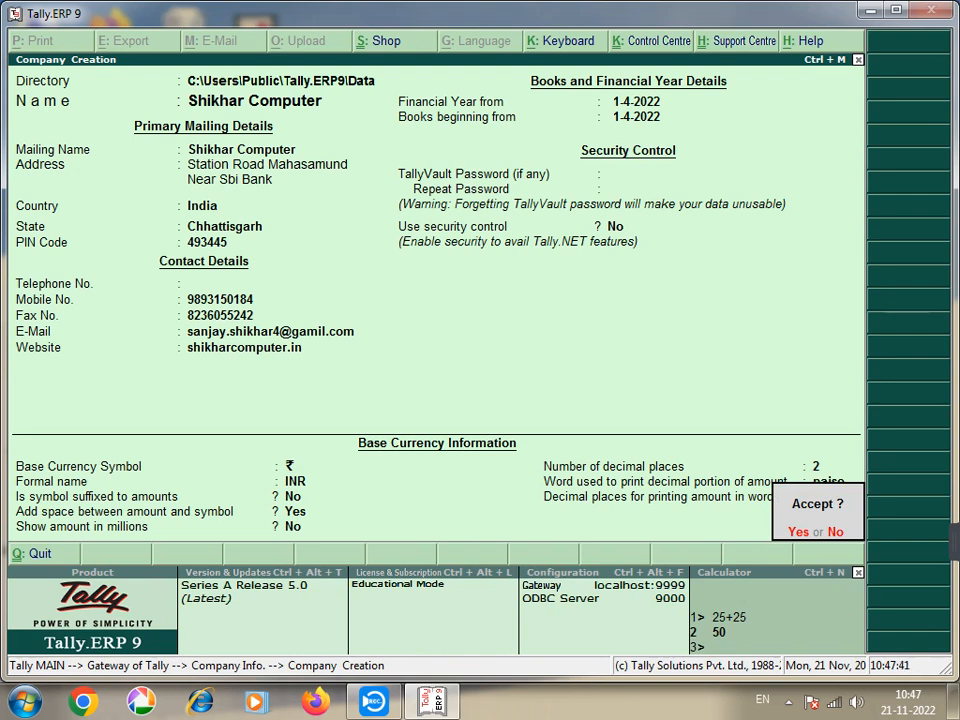
key("Return")
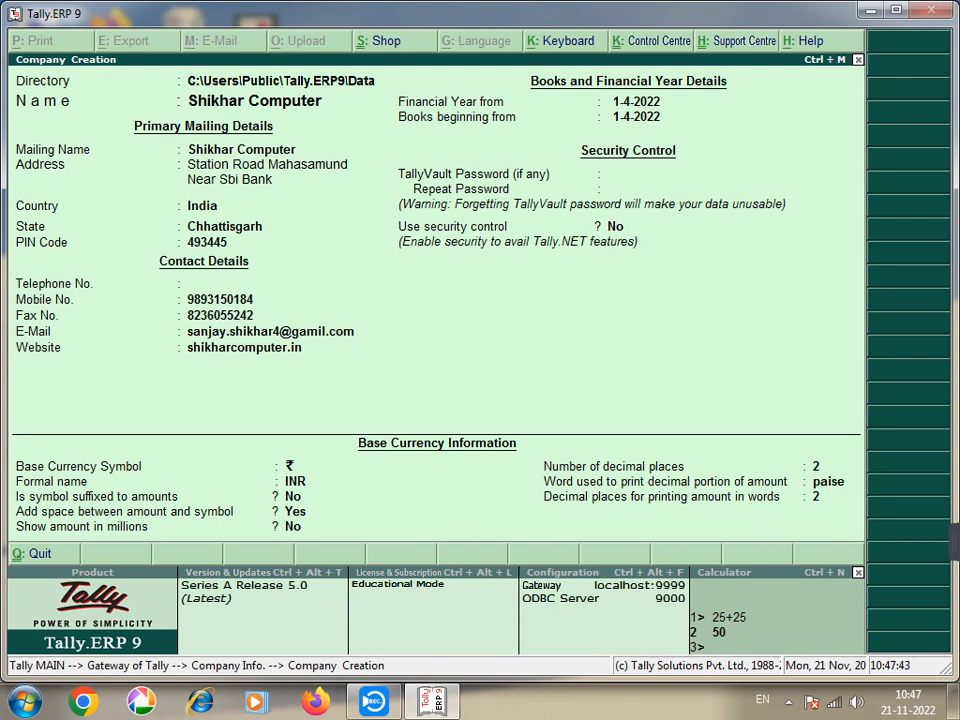